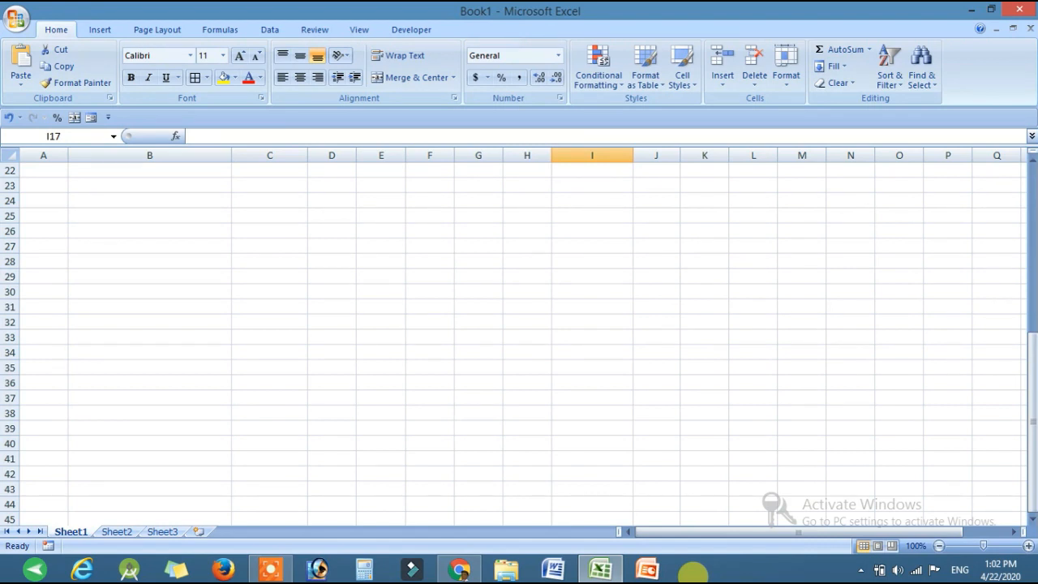
Step: Return to the top of the sheet and review the formula errors listed in B2:B6
{"action": "scroll", "coordinate": [789, 480], "scroll_direction": "up", "scroll_amount": 7}
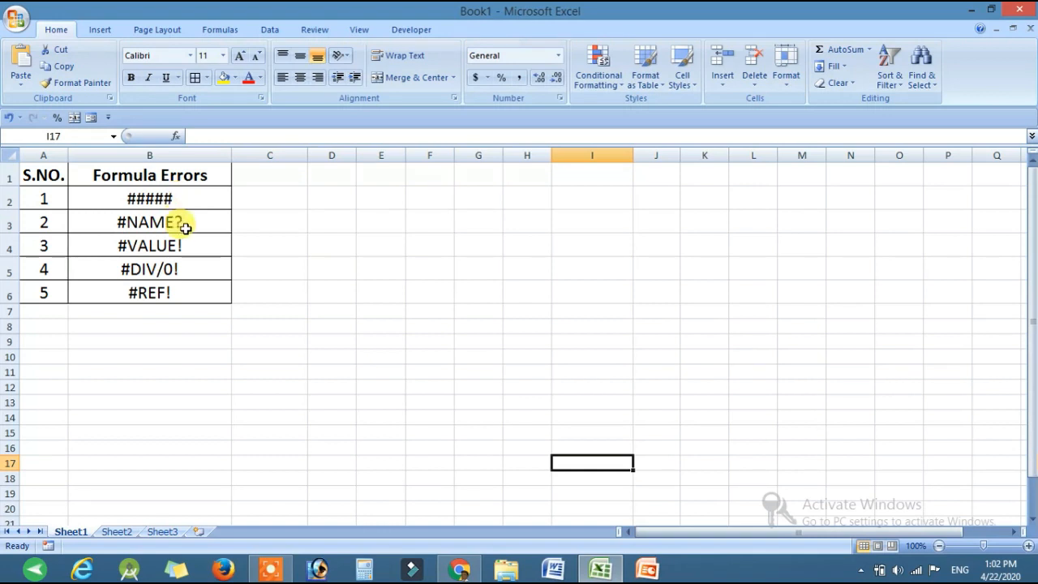
{"action": "left_click", "coordinate": [182, 299]}
{"action": "left_click_drag", "start_coordinate": [170, 194], "coordinate": [170, 289]}
{"action": "left_click", "coordinate": [250, 295]}
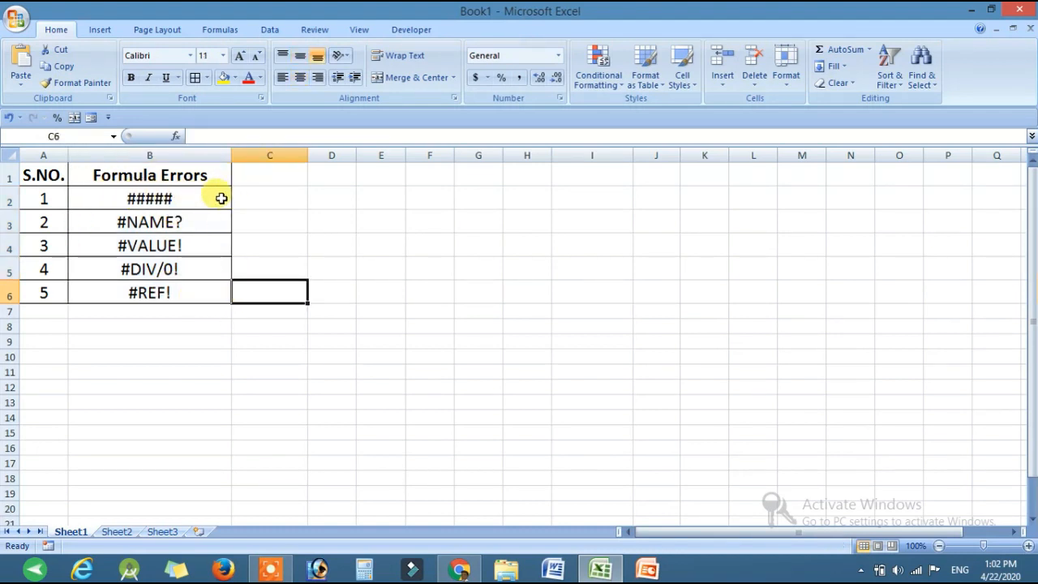
{"action": "left_click", "coordinate": [579, 293]}
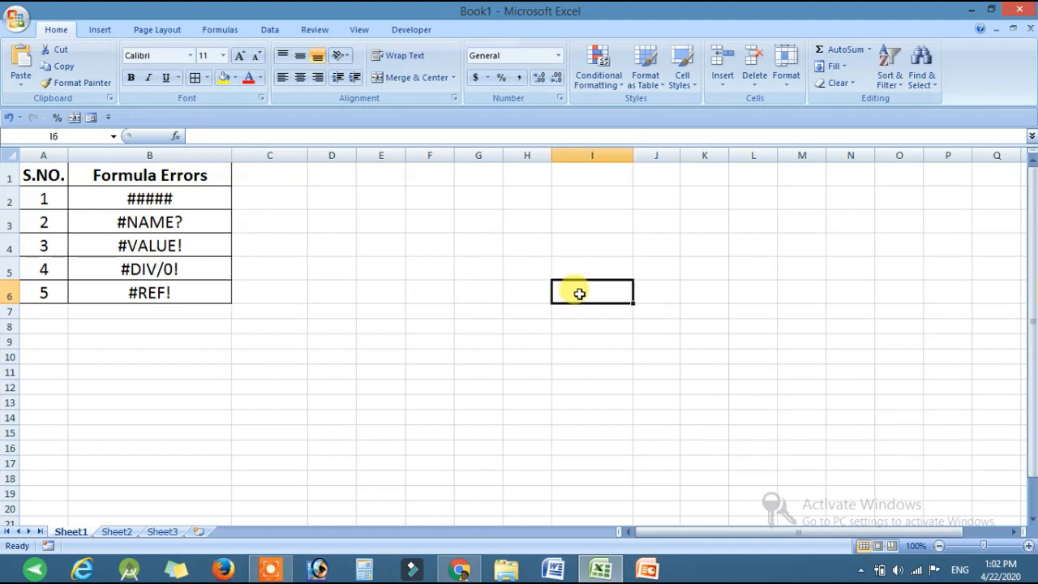
Step: Enter 1526,1254,12545 in cell H6 and make column H too narrow to display the whole number
{"action": "left_click", "coordinate": [529, 296]}
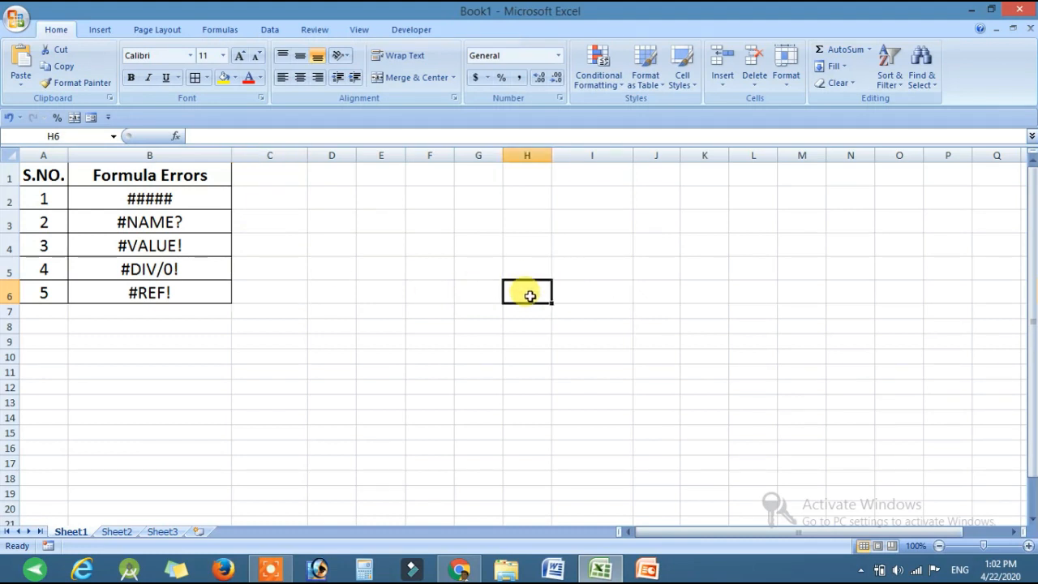
{"action": "type", "text": "15"}
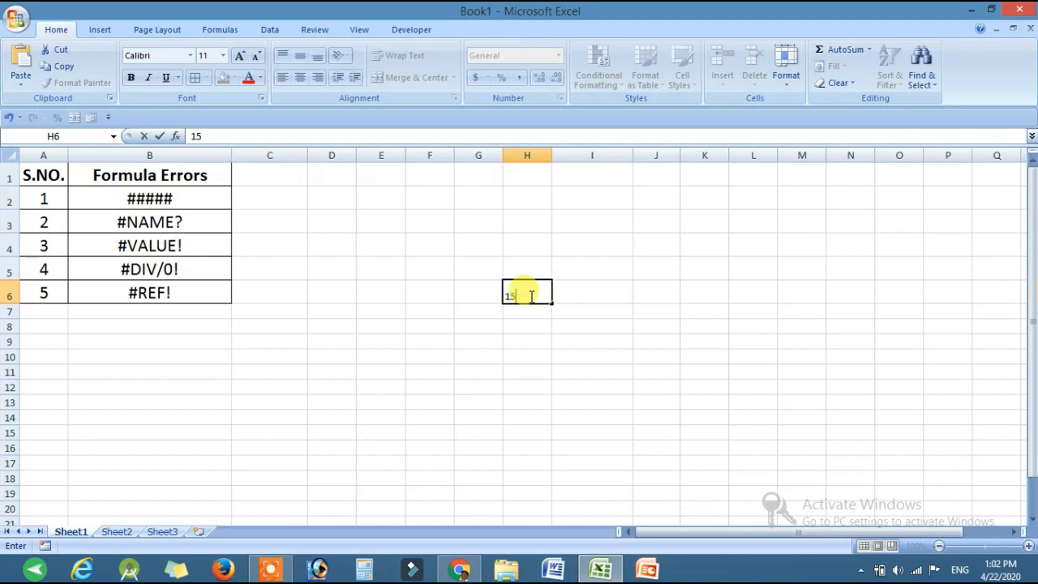
{"action": "type", "text": "26,1254,12545"}
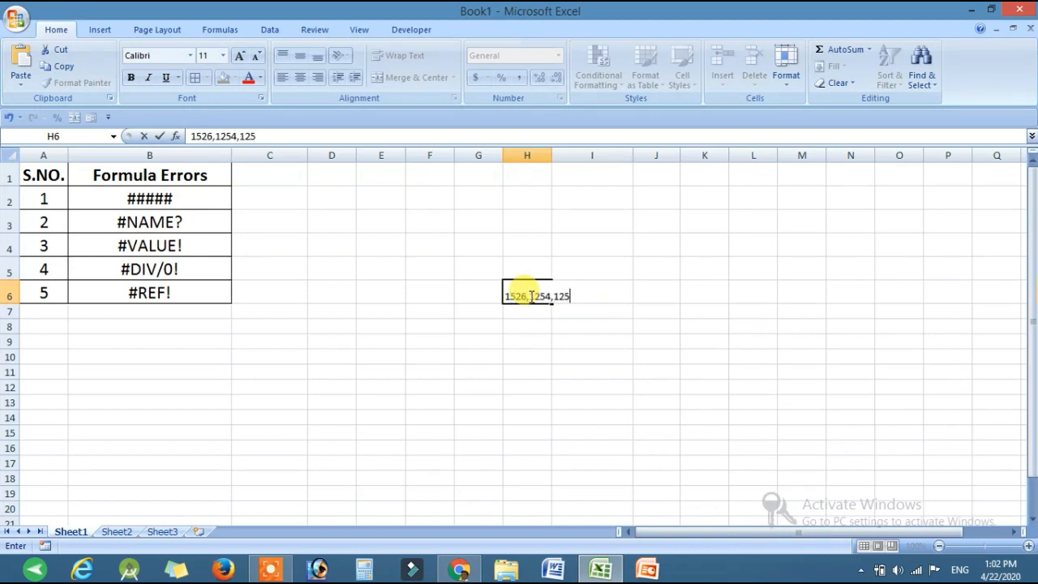
{"action": "key", "text": "Return"}
{"action": "left_click_drag", "start_coordinate": [587, 155], "coordinate": [559, 155]}
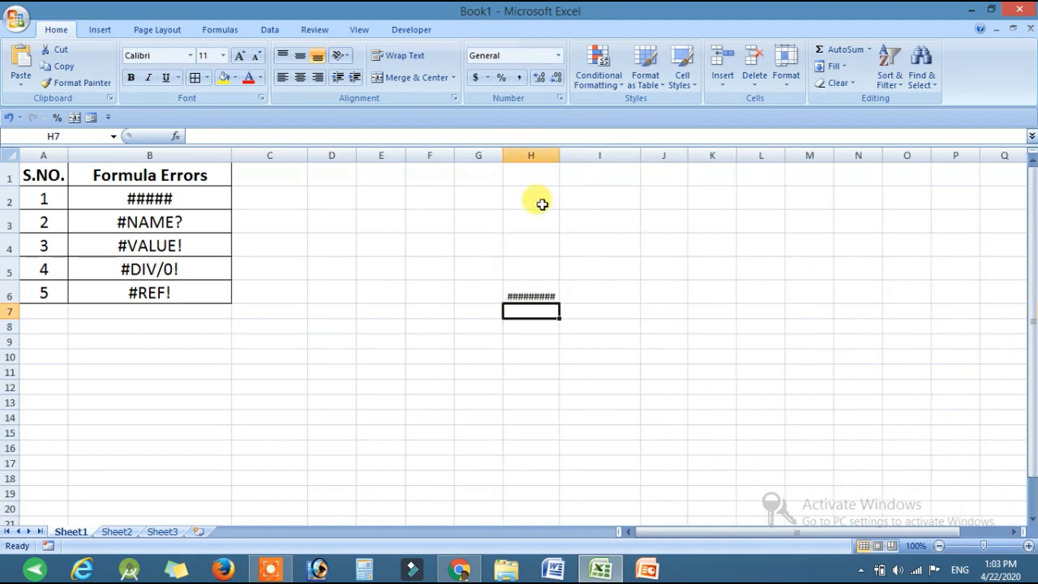
{"action": "left_click", "coordinate": [539, 290]}
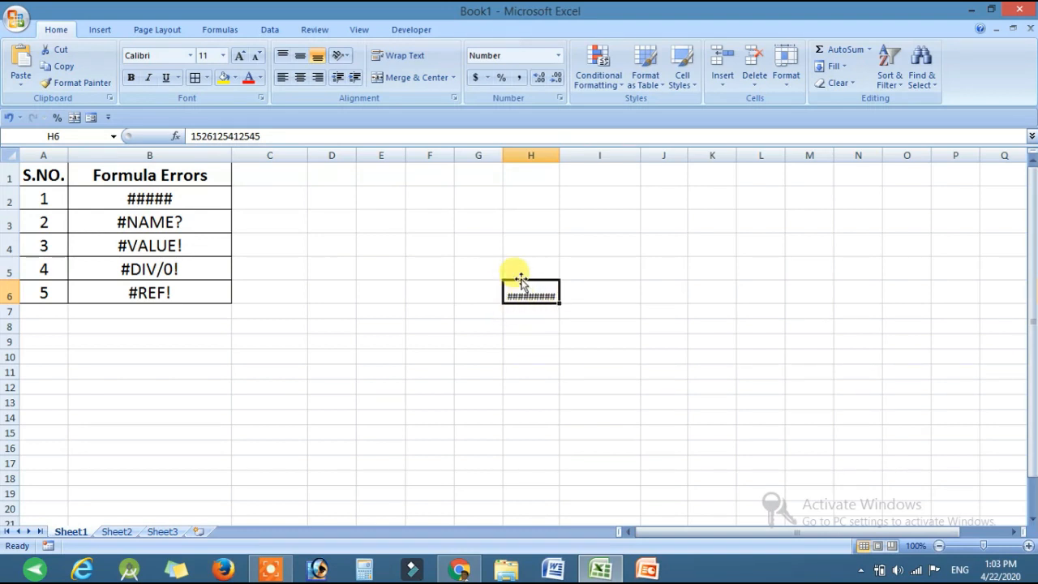
{"action": "mouse_move", "coordinate": [539, 293]}
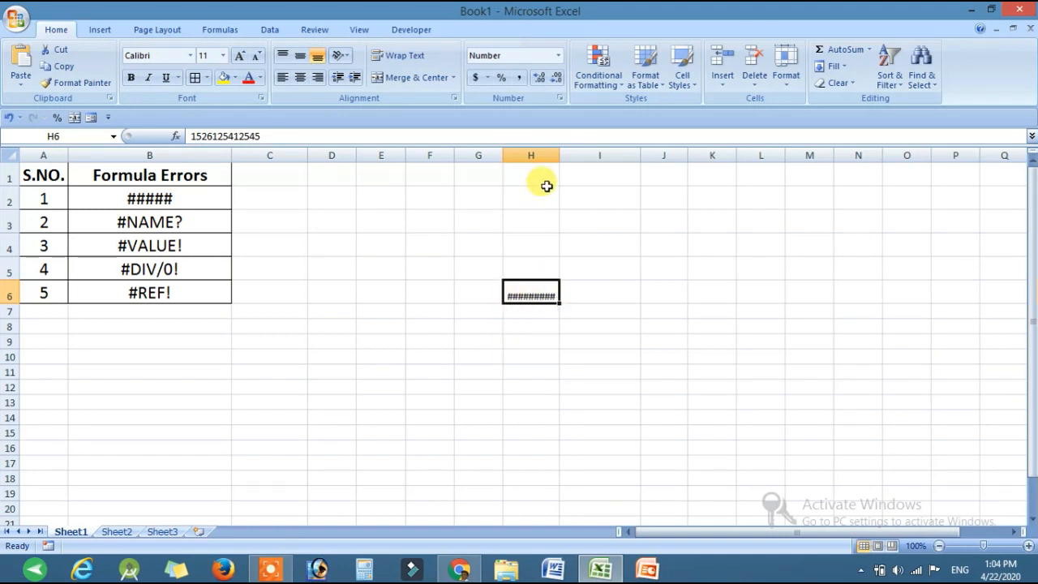
Step: Widen column H until the full number in H6 fits, and clear the contents of H6
{"action": "left_click_drag", "start_coordinate": [559, 156], "coordinate": [595, 155]}
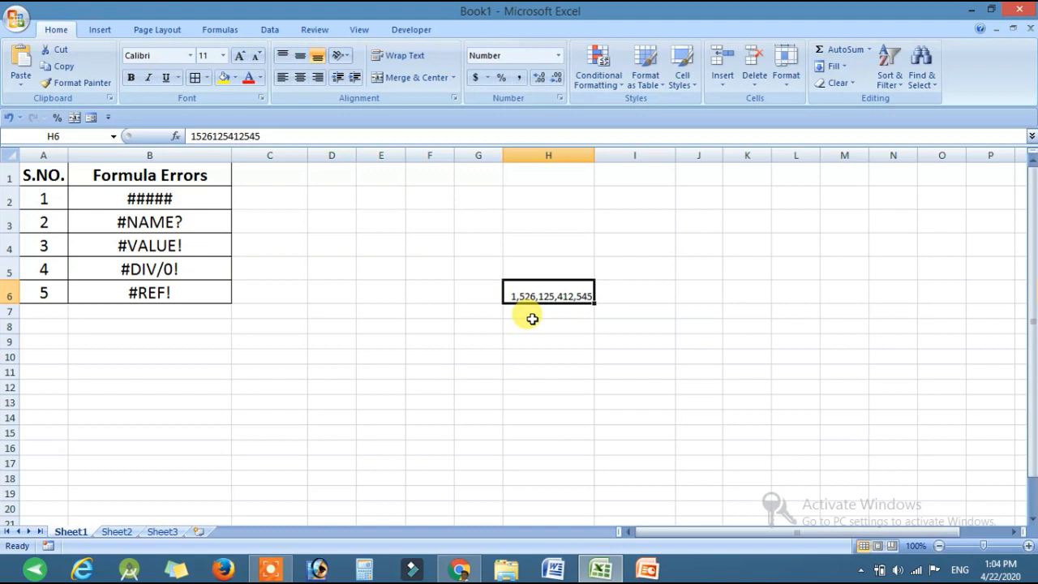
{"action": "left_click", "coordinate": [172, 200]}
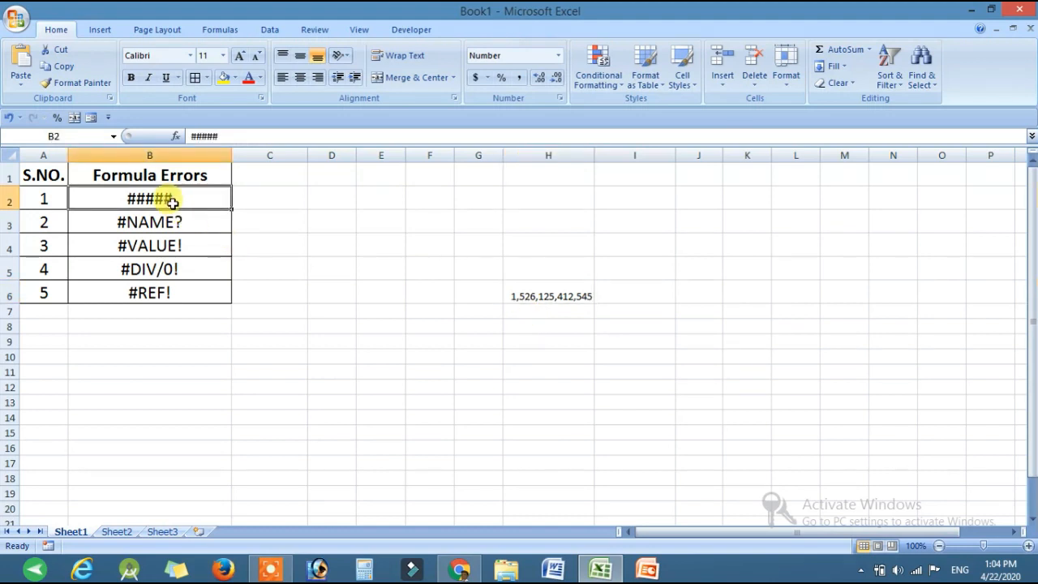
{"action": "left_click", "coordinate": [535, 293]}
{"action": "key", "text": "Delete"}
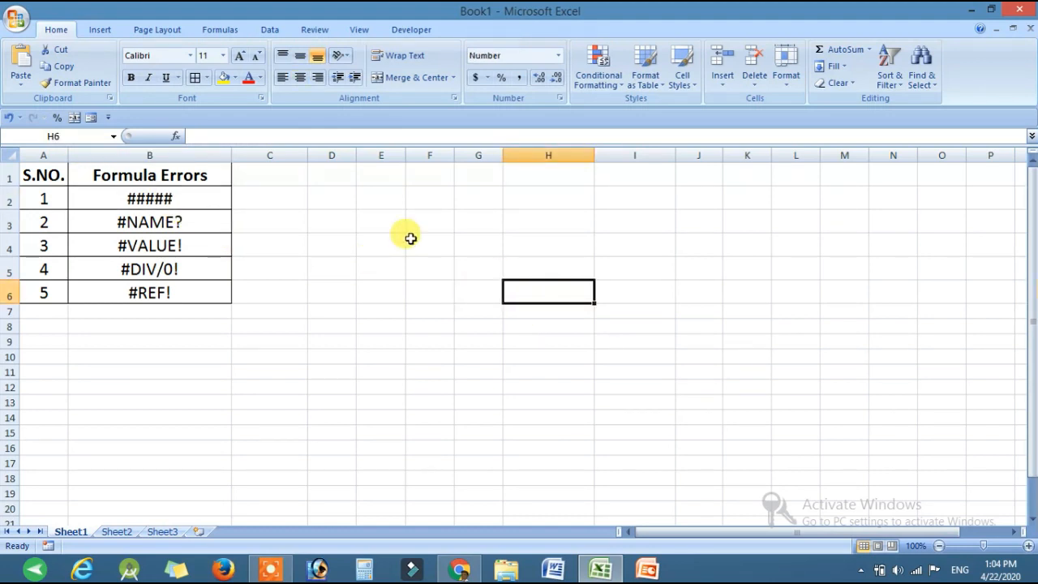
Step: Enter the numbers 5, 6, 5, 8 and 6 down cells F5 to F9
{"action": "left_click", "coordinate": [174, 221]}
{"action": "left_click", "coordinate": [419, 268]}
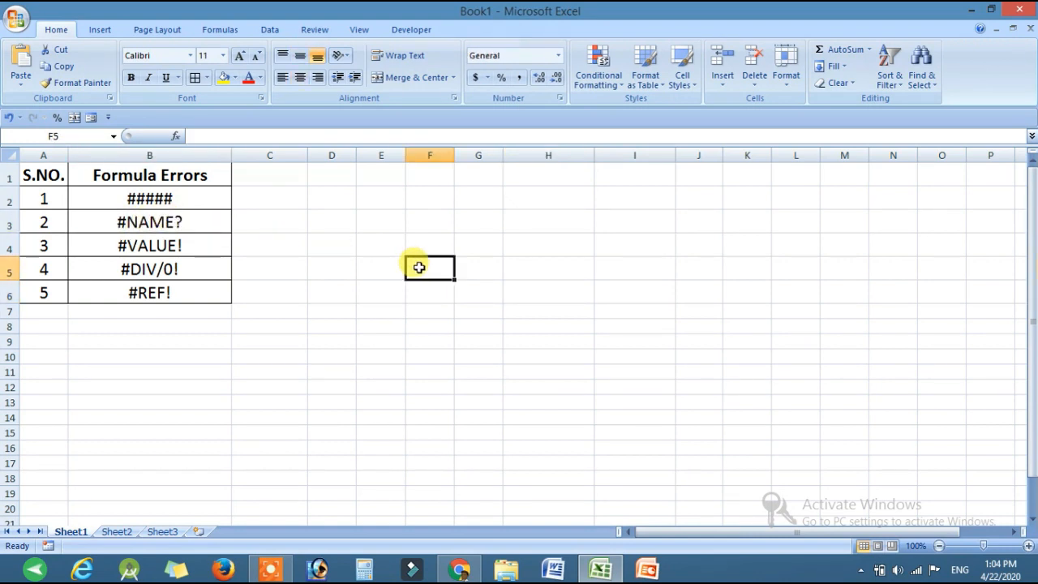
{"action": "type", "text": "5"}
{"action": "key", "text": "Return"}
{"action": "type", "text": "6"}
{"action": "key", "text": "Return"}
{"action": "type", "text": "5"}
{"action": "key", "text": "Return"}
{"action": "type", "text": "8"}
{"action": "key", "text": "Return"}
{"action": "type", "text": "6"}
{"action": "key", "text": "Return"}
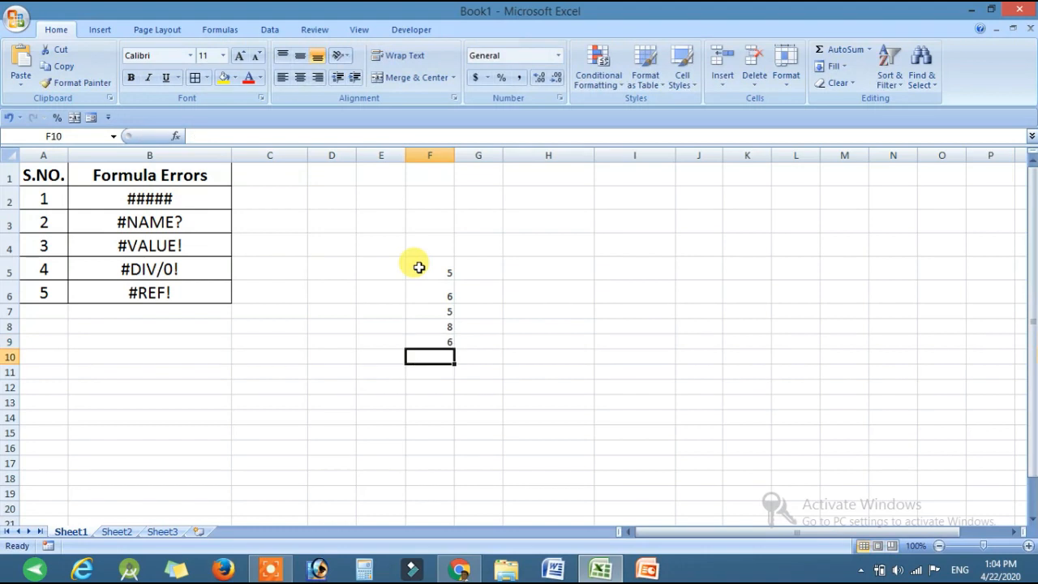
Step: Increase the font size of the whole of column F to 18
{"action": "left_click", "coordinate": [432, 153]}
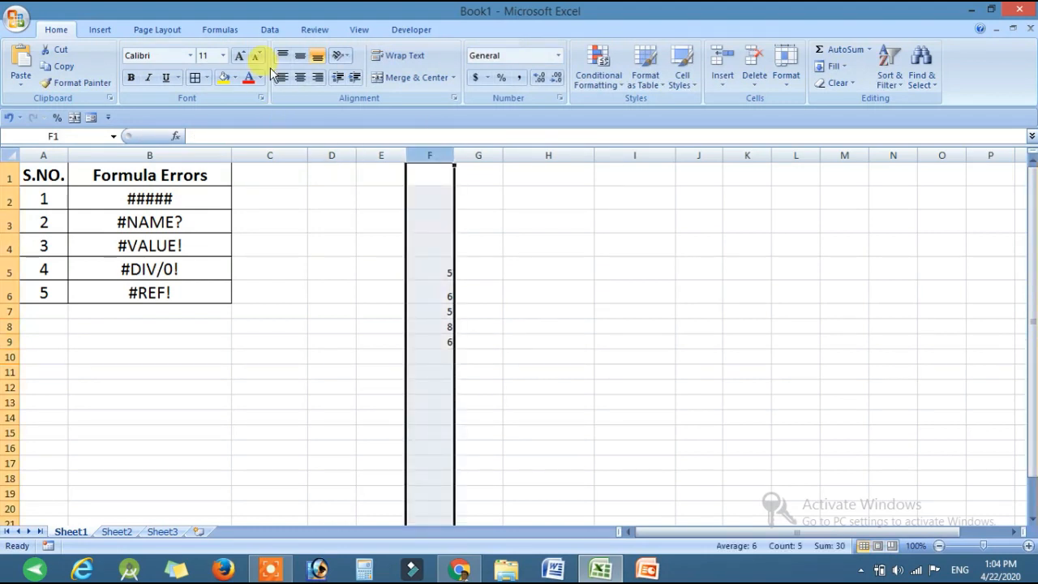
{"action": "left_click", "coordinate": [240, 58]}
{"action": "left_click", "coordinate": [597, 318]}
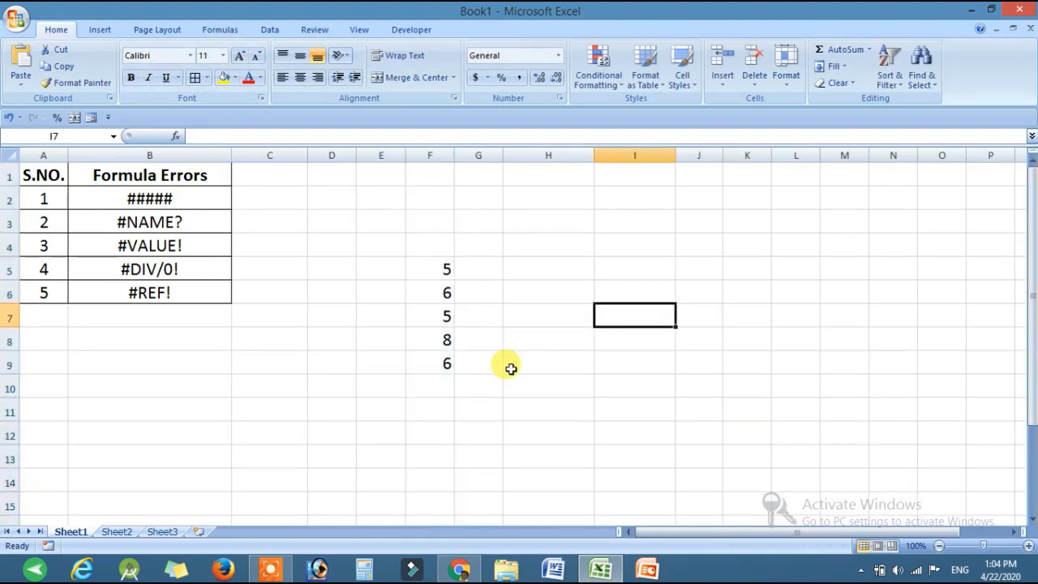
Step: Total the numbers in cell F10 with the formula =sum(F5:F9)
{"action": "left_click", "coordinate": [449, 390]}
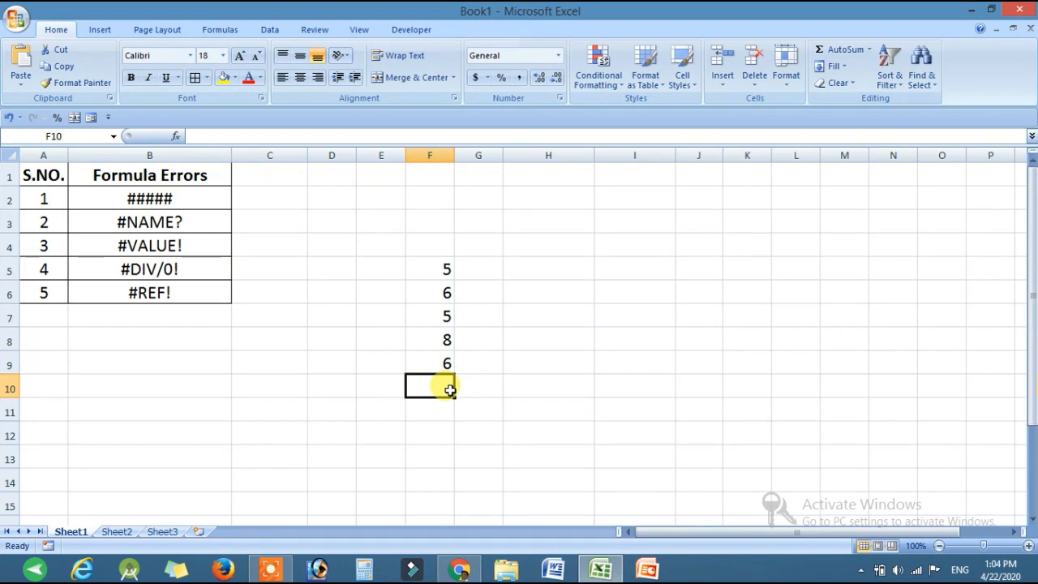
{"action": "type", "text": "="}
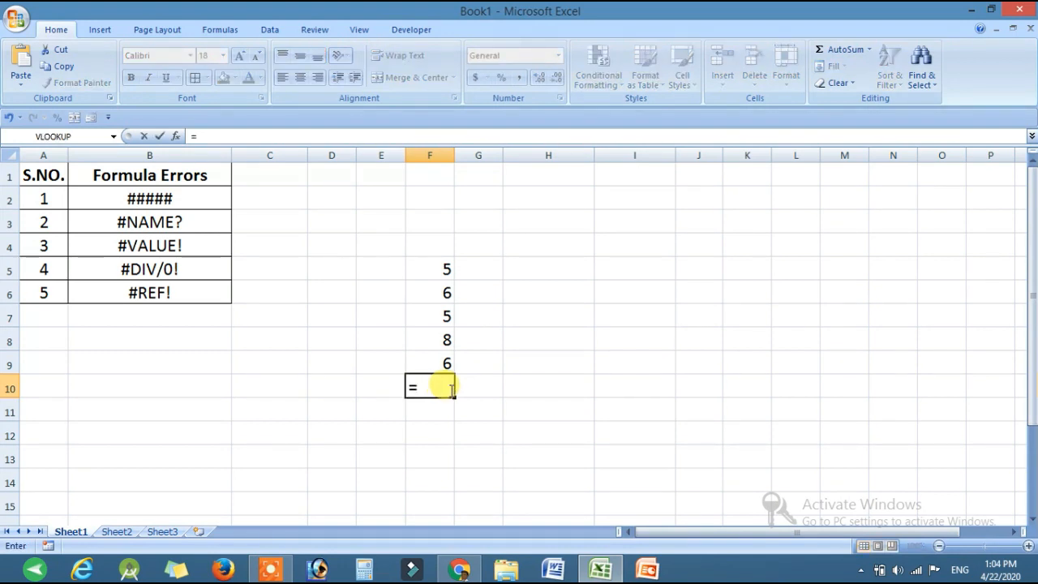
{"action": "type", "text": "su"}
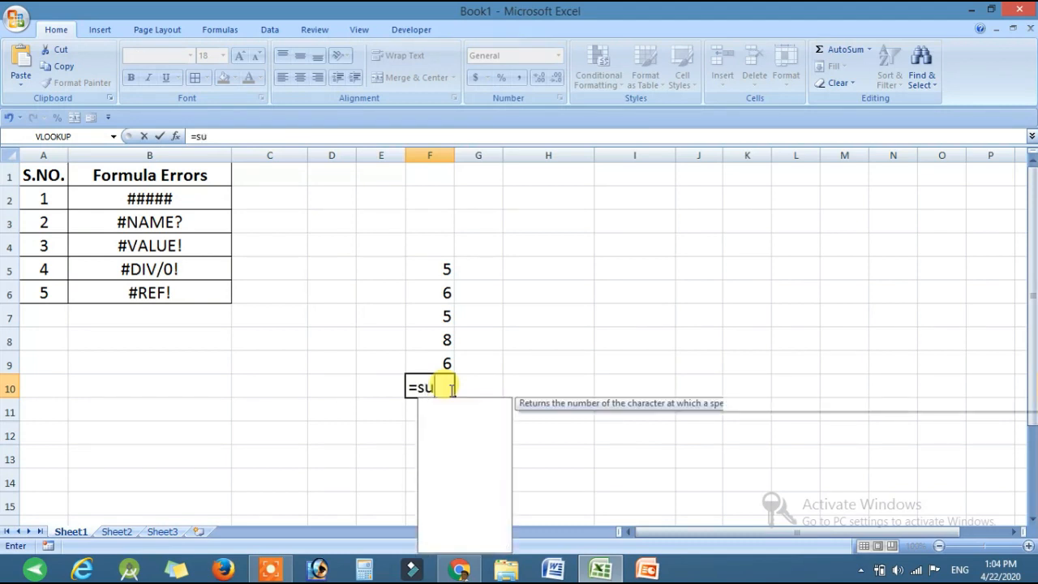
{"action": "type", "text": "m("}
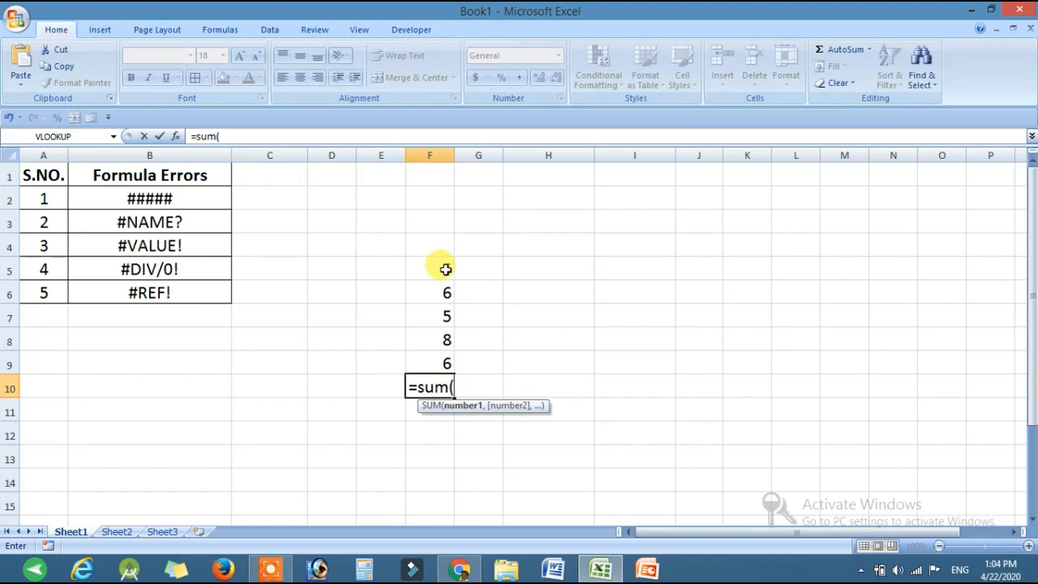
{"action": "left_click_drag", "start_coordinate": [445, 269], "coordinate": [439, 362]}
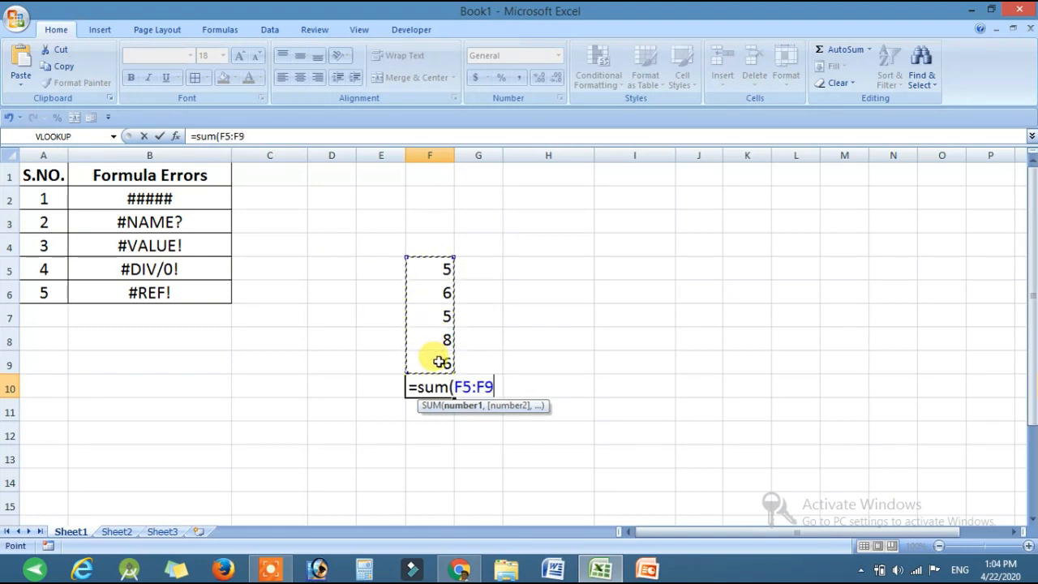
{"action": "type", "text": ")"}
{"action": "key", "text": "Return"}
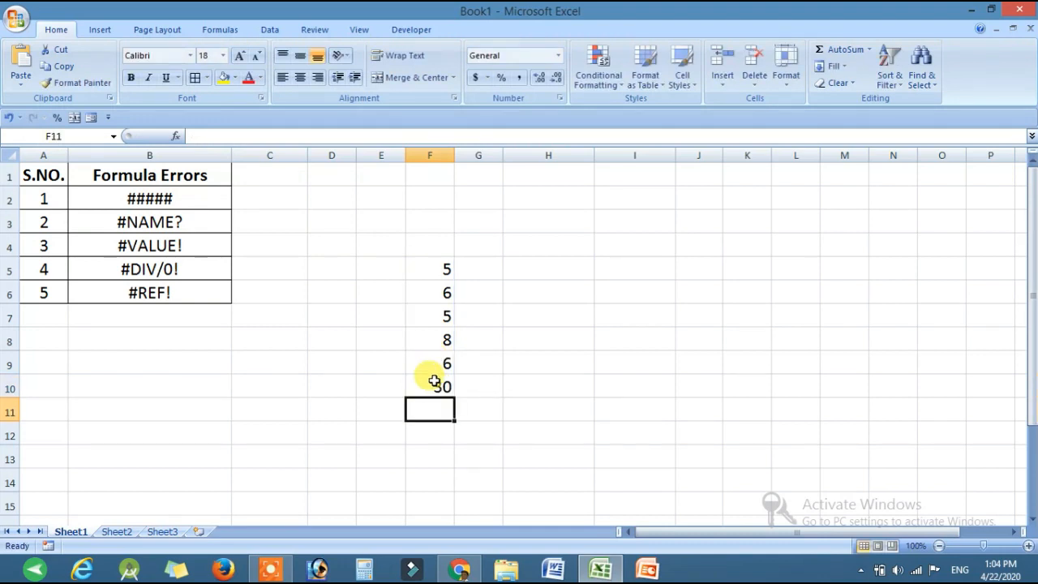
Step: Misspell the function name in the F10 formula by removing its last letter, making it =SU(F5:F9)
{"action": "left_click", "coordinate": [430, 391]}
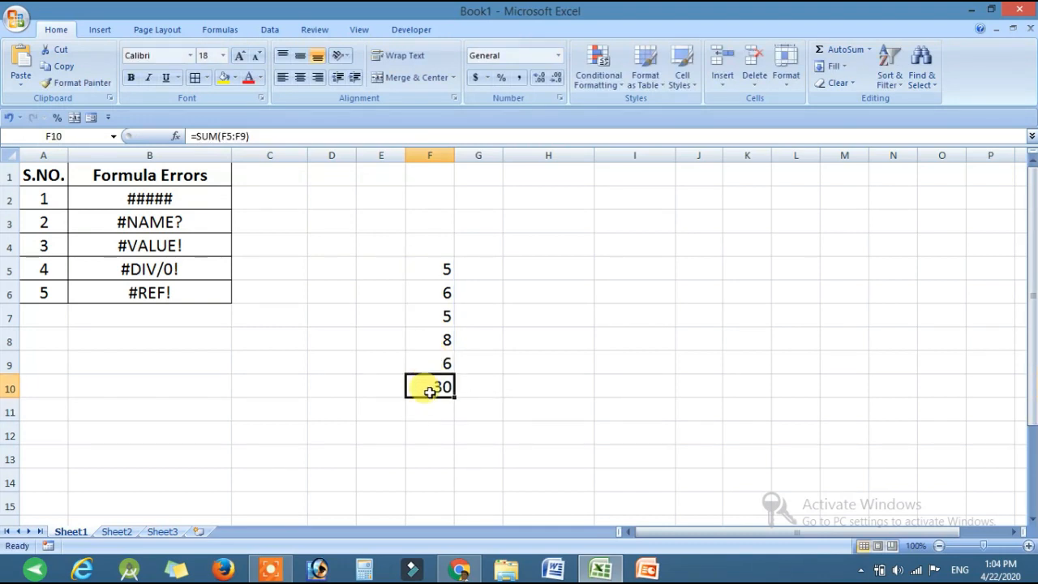
{"action": "left_click", "coordinate": [441, 361]}
{"action": "left_click", "coordinate": [434, 388]}
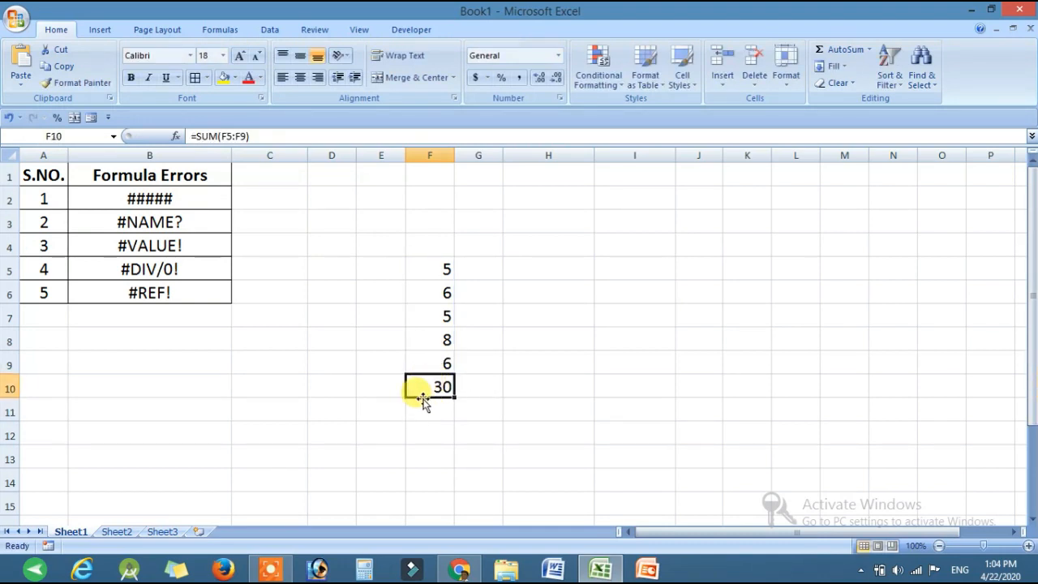
{"action": "left_click", "coordinate": [217, 137]}
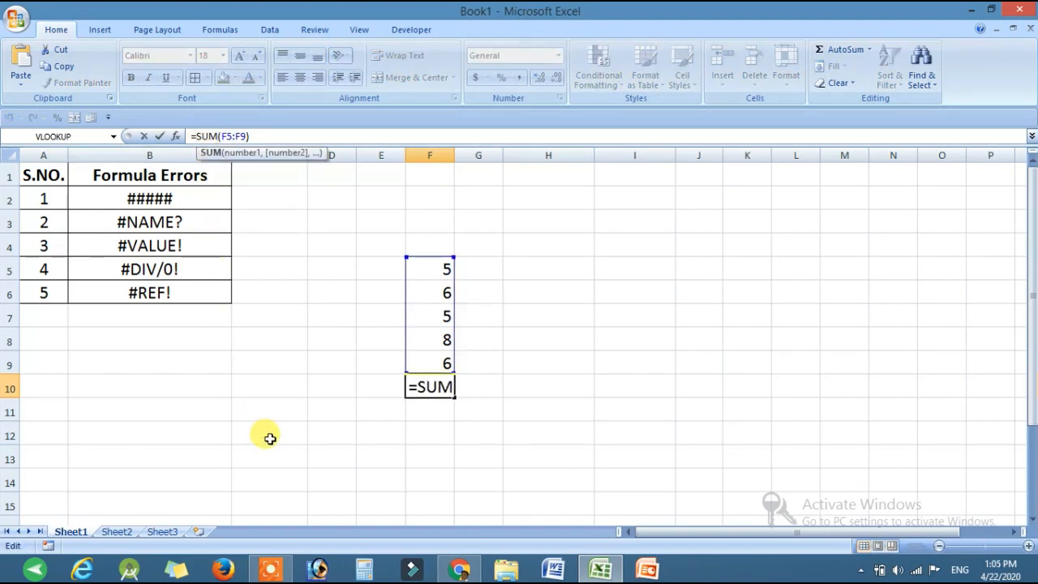
{"action": "key", "text": "BackSpace"}
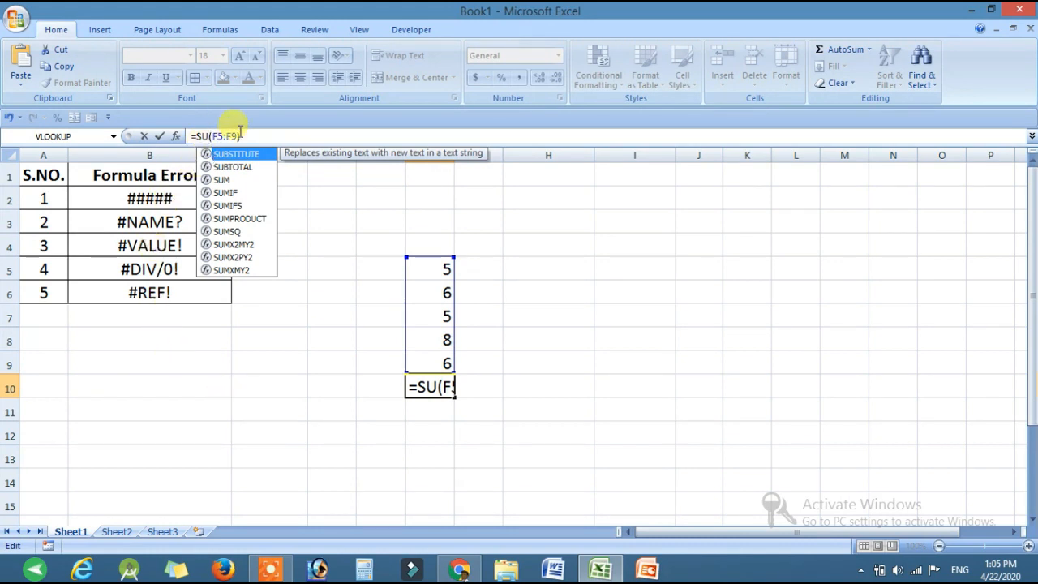
{"action": "key", "text": "Return"}
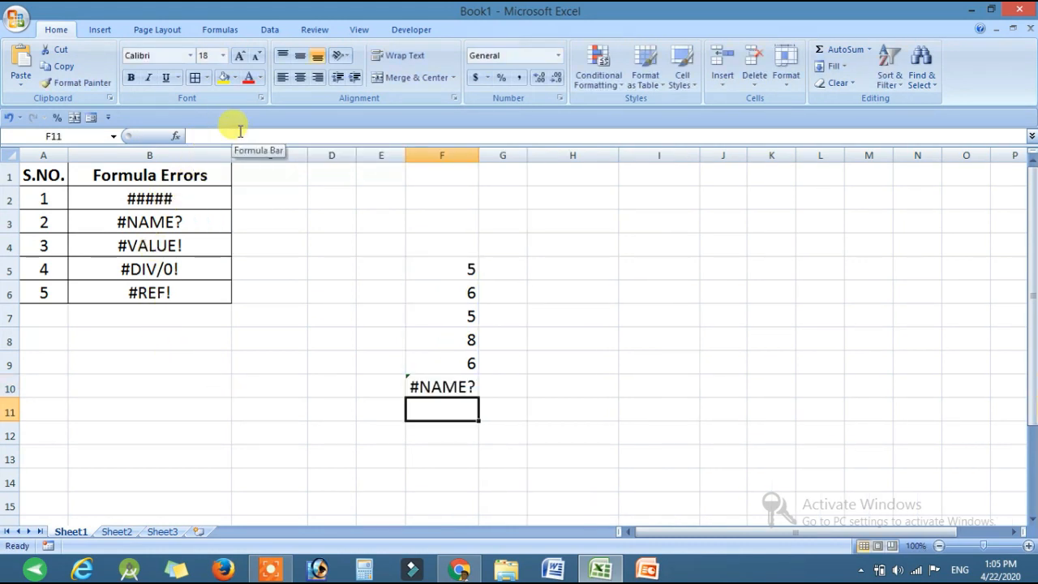
Step: Change the misspelled function name in F10 to summ, so the formula reads =summ(F5:F9)
{"action": "left_click", "coordinate": [448, 387]}
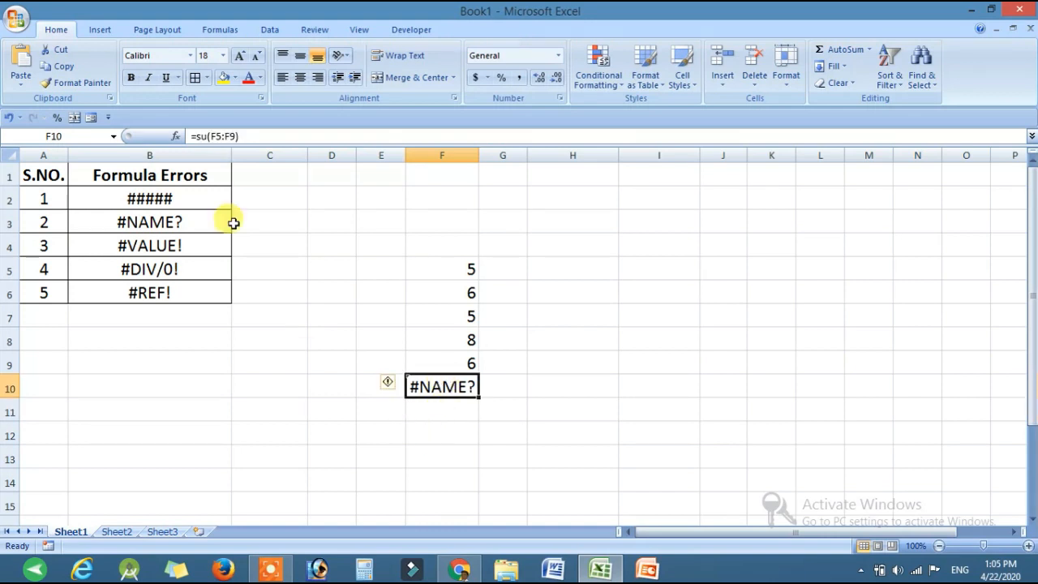
{"action": "left_click", "coordinate": [208, 135]}
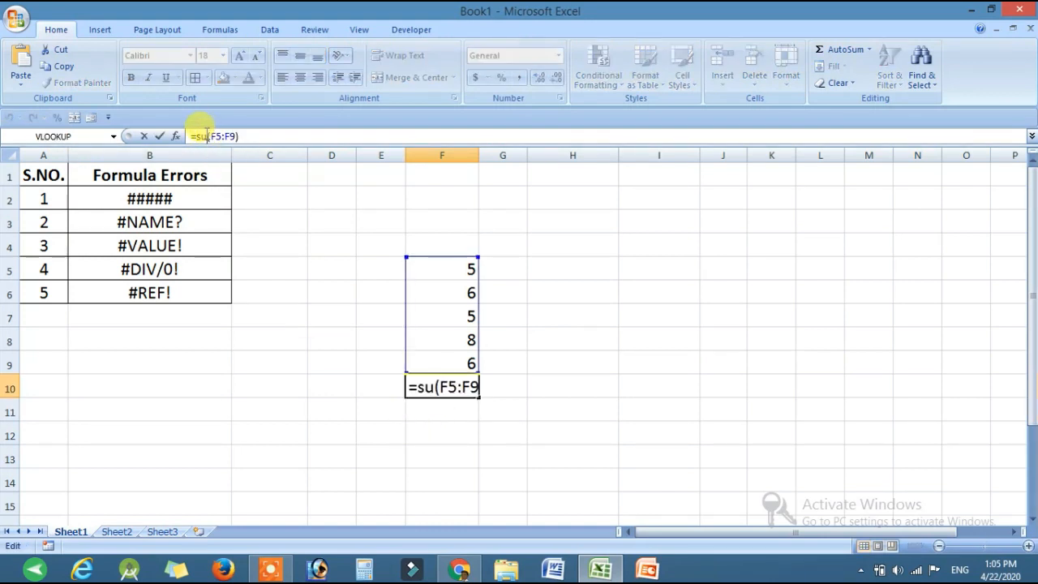
{"action": "type", "text": "mm"}
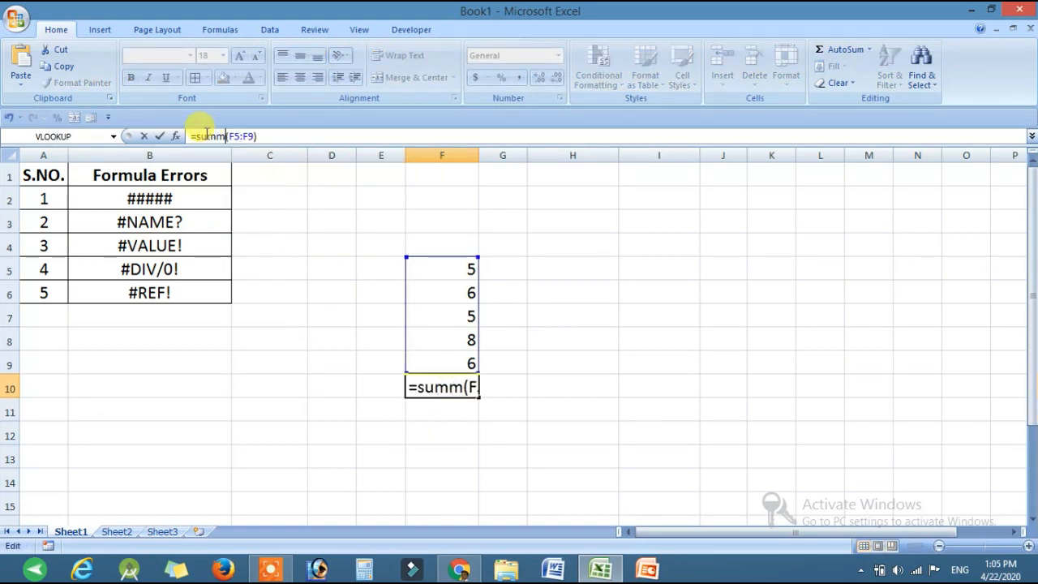
{"action": "key", "text": "Return"}
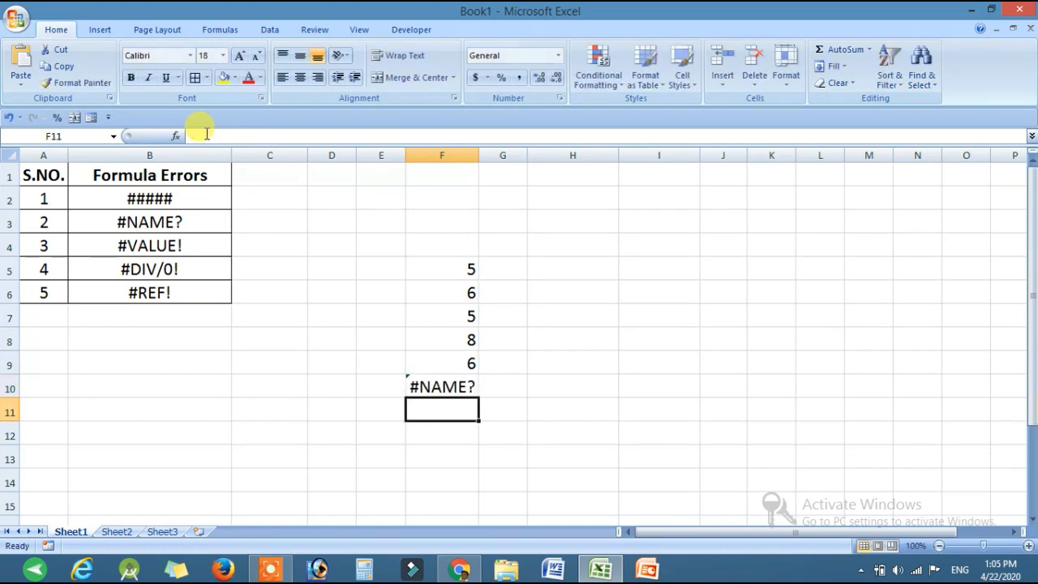
{"action": "left_click", "coordinate": [461, 384]}
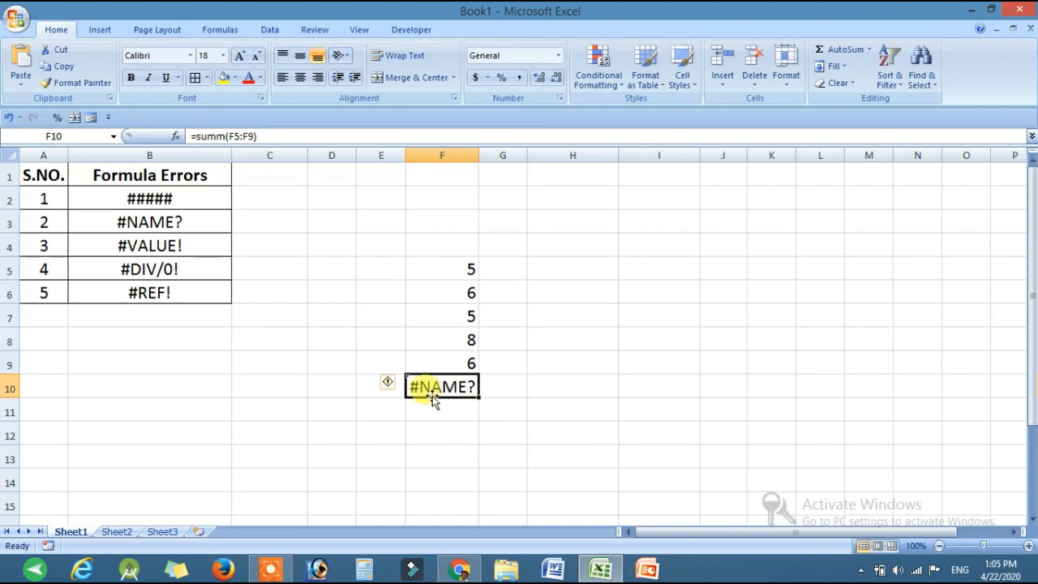
Step: Enter the numbers 56, 54, 58, 65 and 58 in cells H5 to H9
{"action": "left_click", "coordinate": [568, 264]}
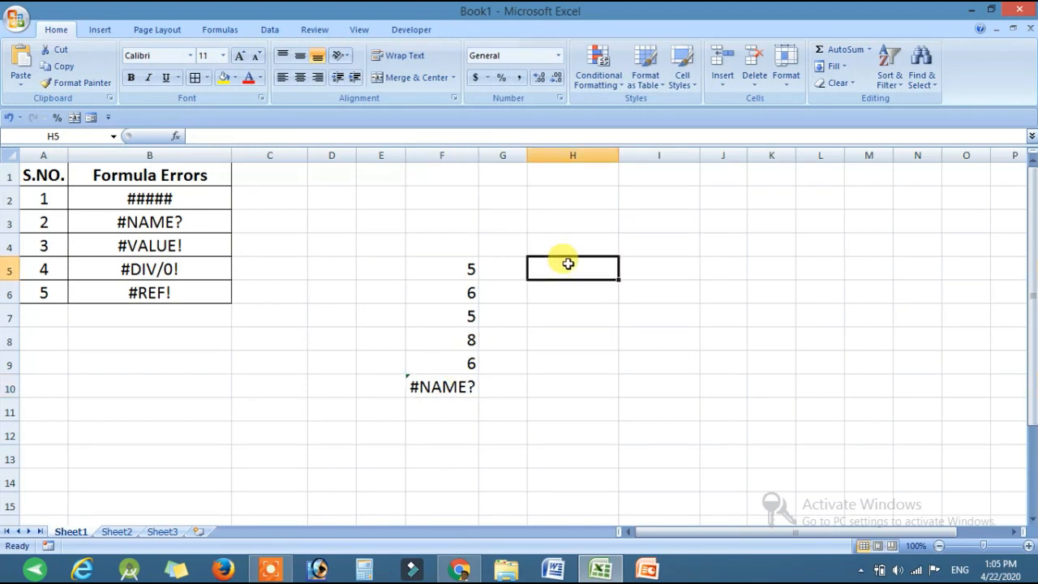
{"action": "left_click", "coordinate": [146, 250]}
{"action": "left_click", "coordinate": [563, 268]}
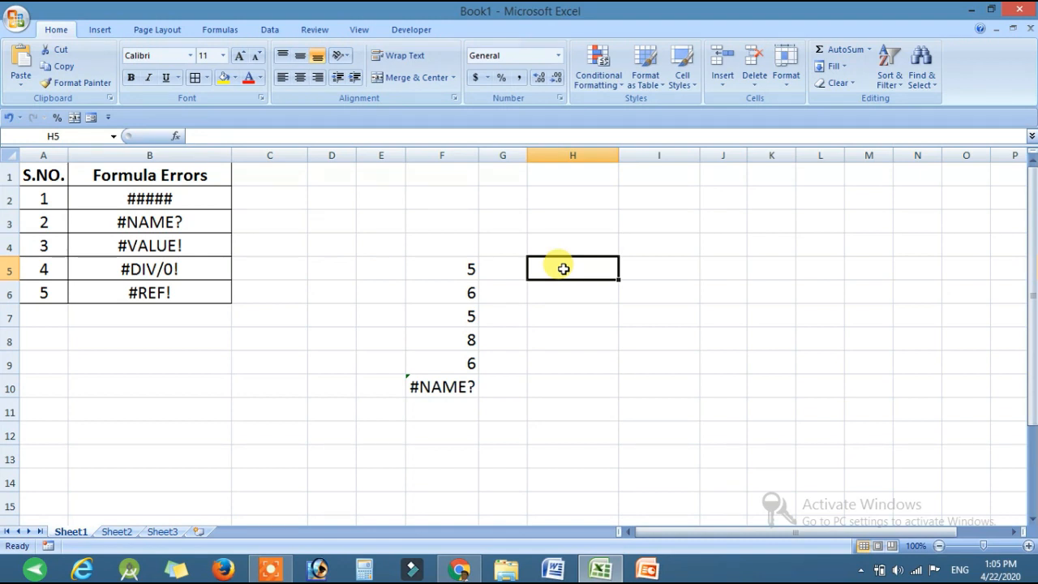
{"action": "type", "text": "56"}
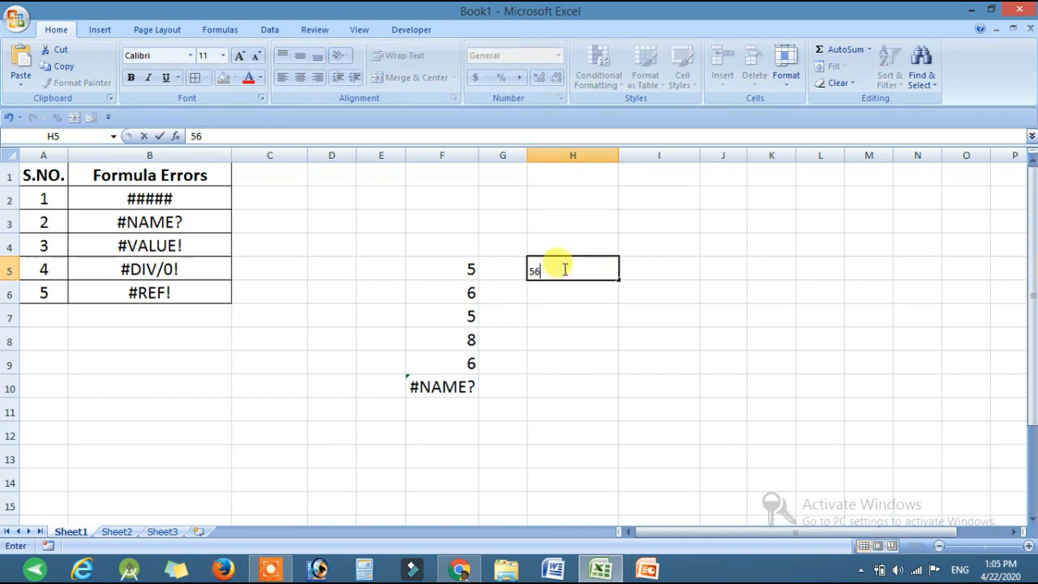
{"action": "key", "text": "Return"}
{"action": "type", "text": "54"}
{"action": "key", "text": "Return"}
{"action": "type", "text": "58"}
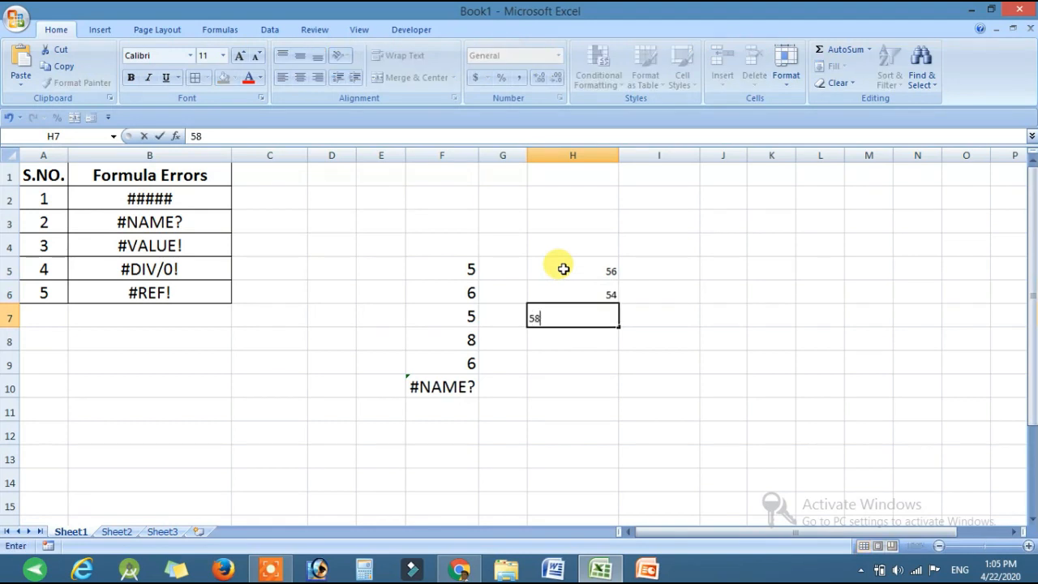
{"action": "key", "text": "Return"}
{"action": "type", "text": "65"}
{"action": "key", "text": "Return"}
{"action": "type", "text": "58"}
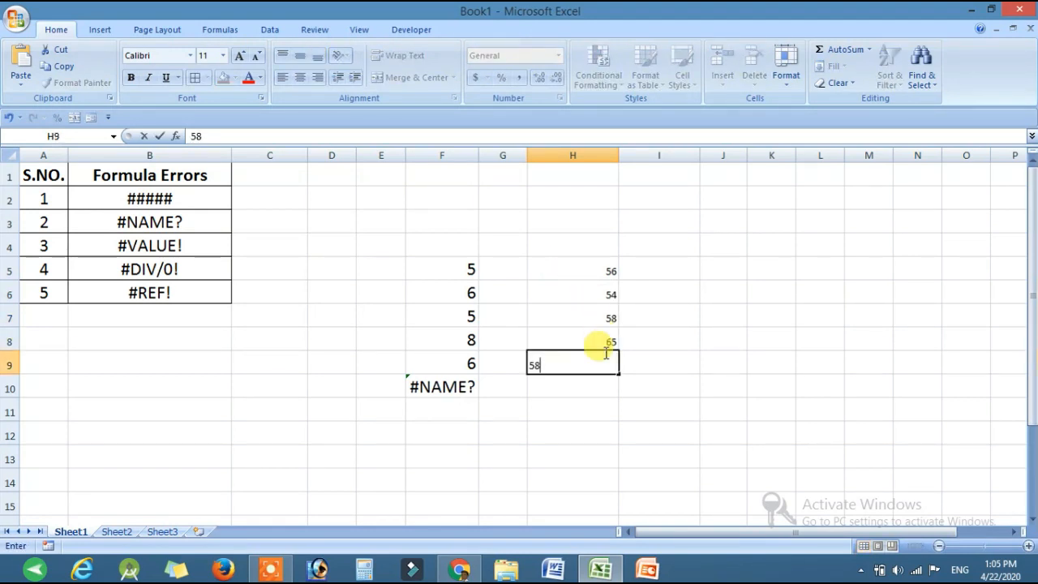
Step: Add the five numbers in cell H10 with the formula =H5+H6+H7+H8+H9
{"action": "left_click", "coordinate": [579, 388]}
{"action": "type", "text": "="}
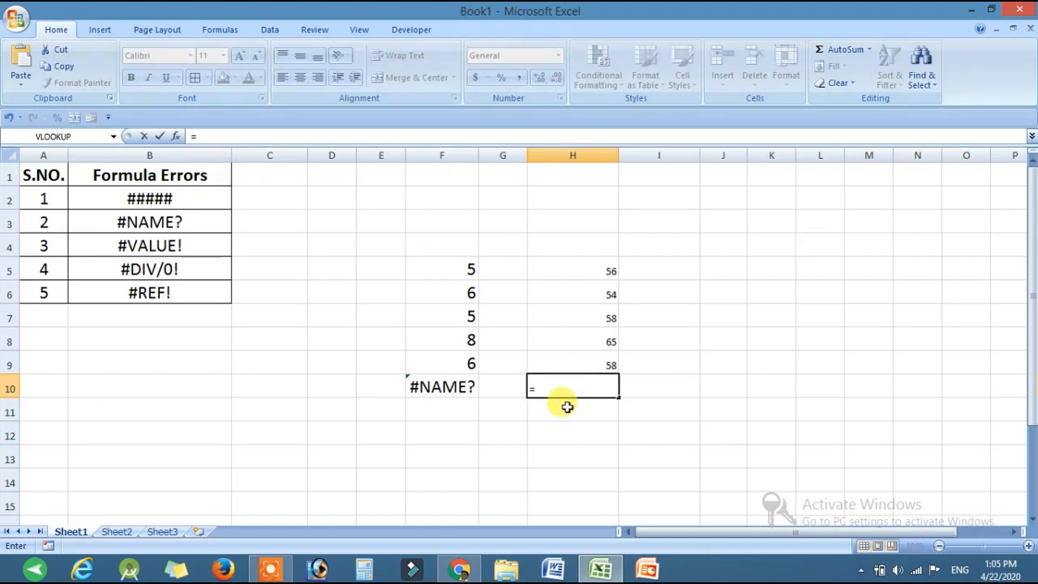
{"action": "left_click", "coordinate": [598, 271]}
{"action": "type", "text": "+"}
{"action": "left_click", "coordinate": [596, 294]}
{"action": "type", "text": "+"}
{"action": "left_click", "coordinate": [591, 318]}
{"action": "type", "text": "+"}
{"action": "left_click", "coordinate": [590, 336]}
{"action": "type", "text": "+"}
{"action": "left_click", "coordinate": [582, 366]}
{"action": "type", "text": "+"}
{"action": "key", "text": "BackSpace"}
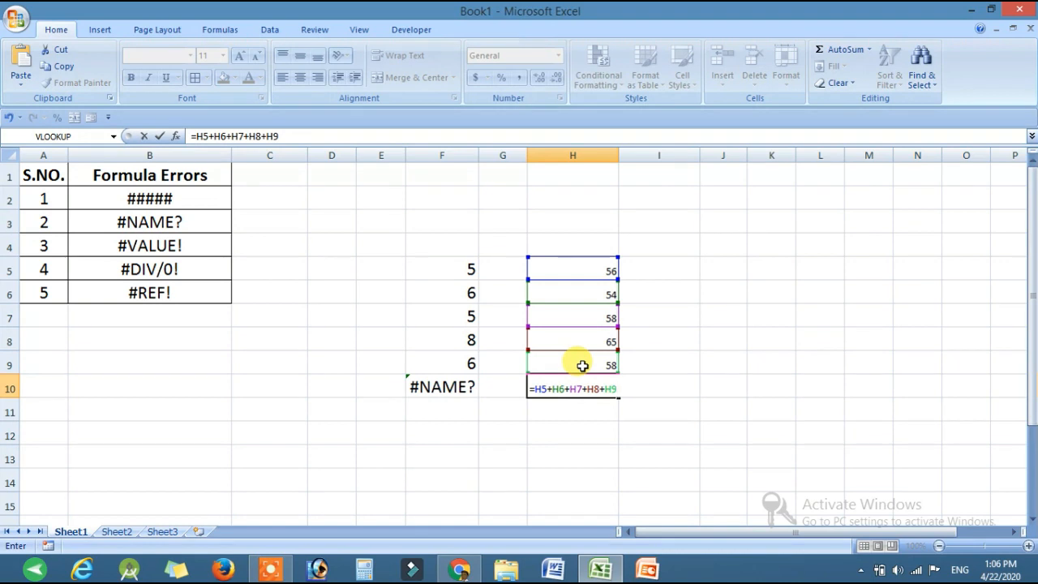
{"action": "key", "text": "Return"}
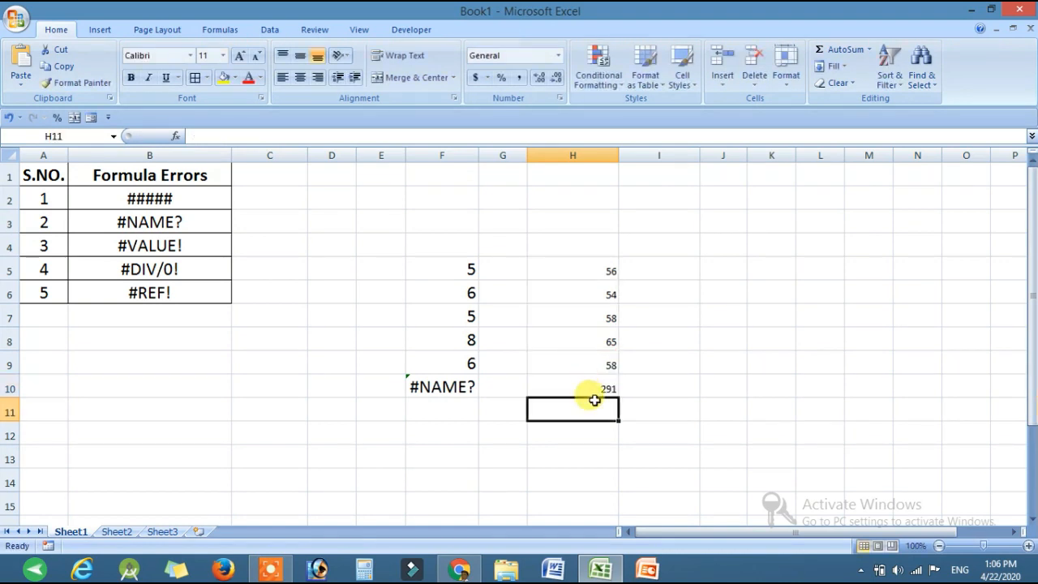
Step: Replace the number in H7 with the letter g and check its effect on the addition formula in H10
{"action": "left_click", "coordinate": [603, 389]}
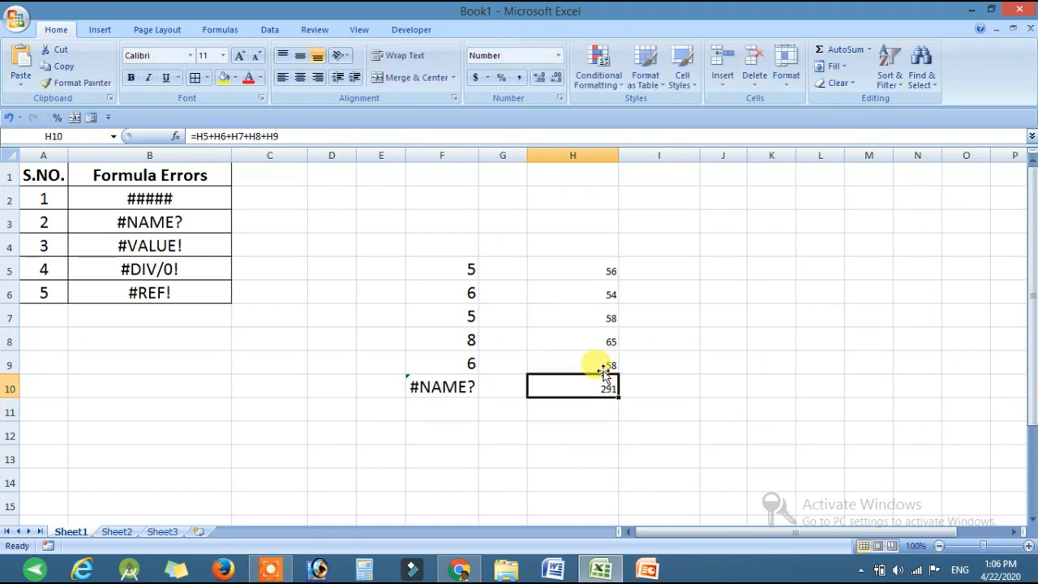
{"action": "left_click", "coordinate": [598, 317]}
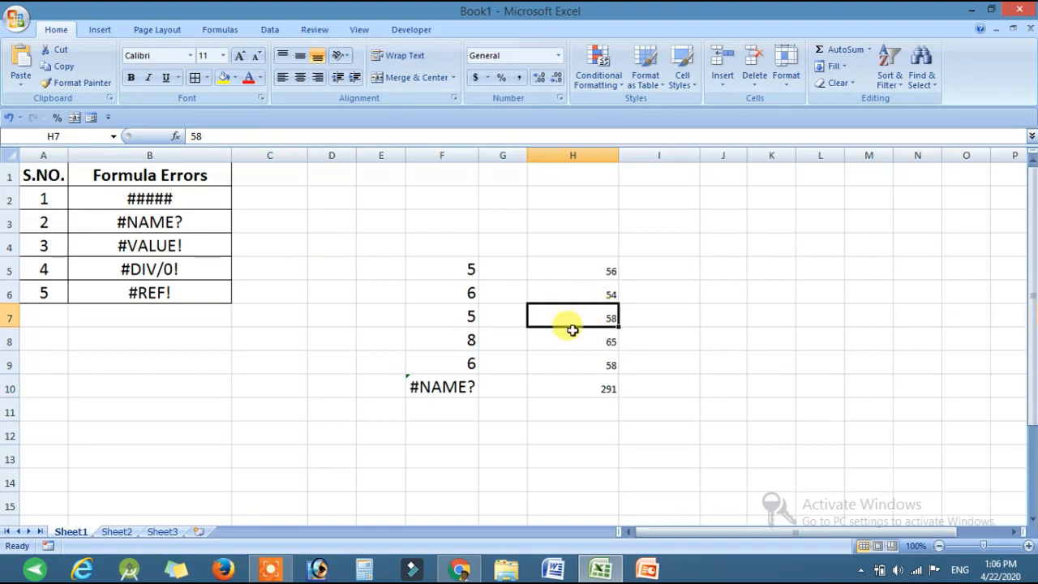
{"action": "key", "text": "Delete"}
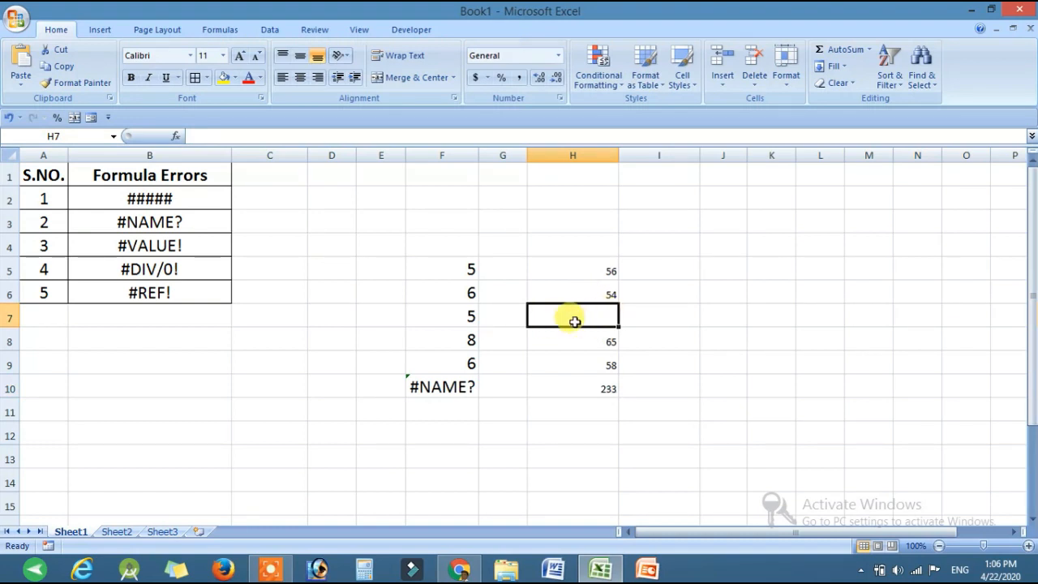
{"action": "type", "text": "g"}
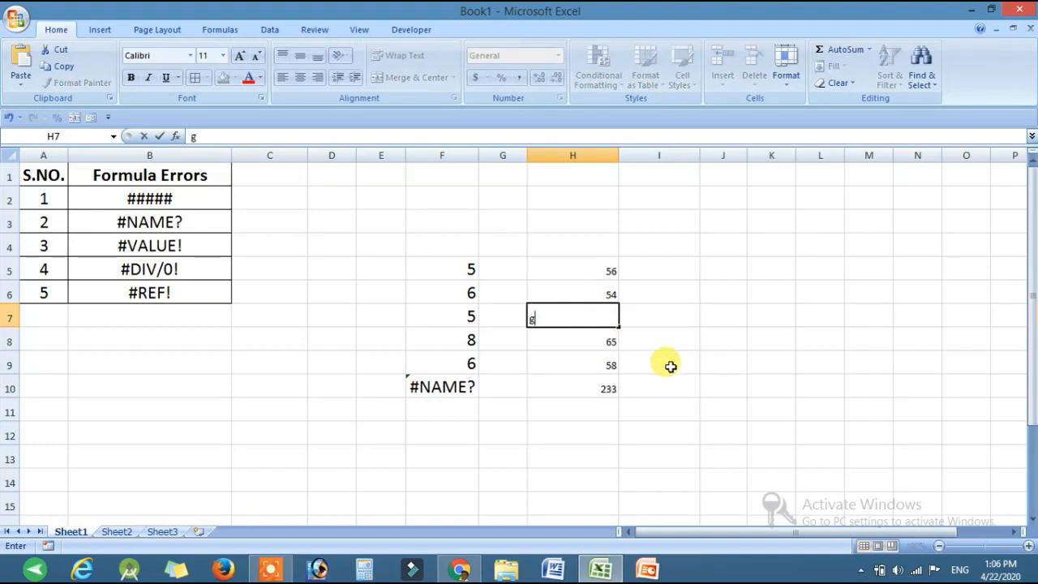
{"action": "left_click", "coordinate": [705, 419]}
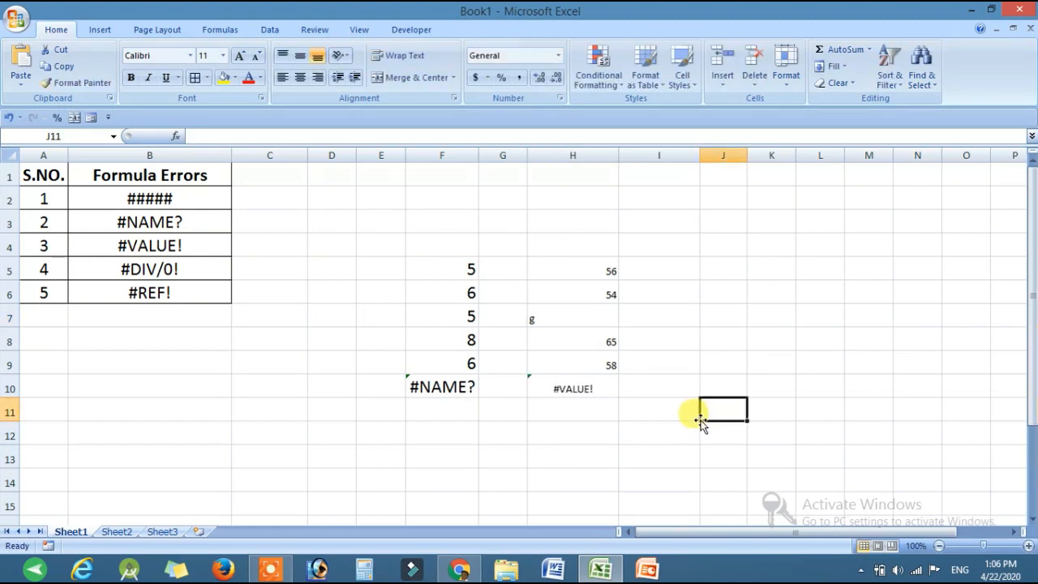
{"action": "left_click", "coordinate": [571, 390]}
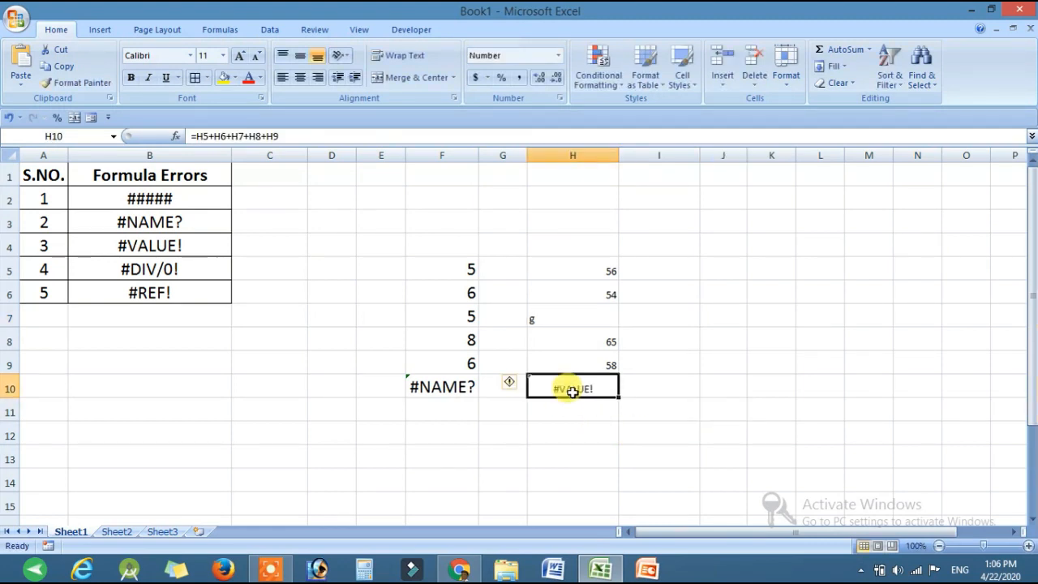
{"action": "left_click", "coordinate": [570, 322]}
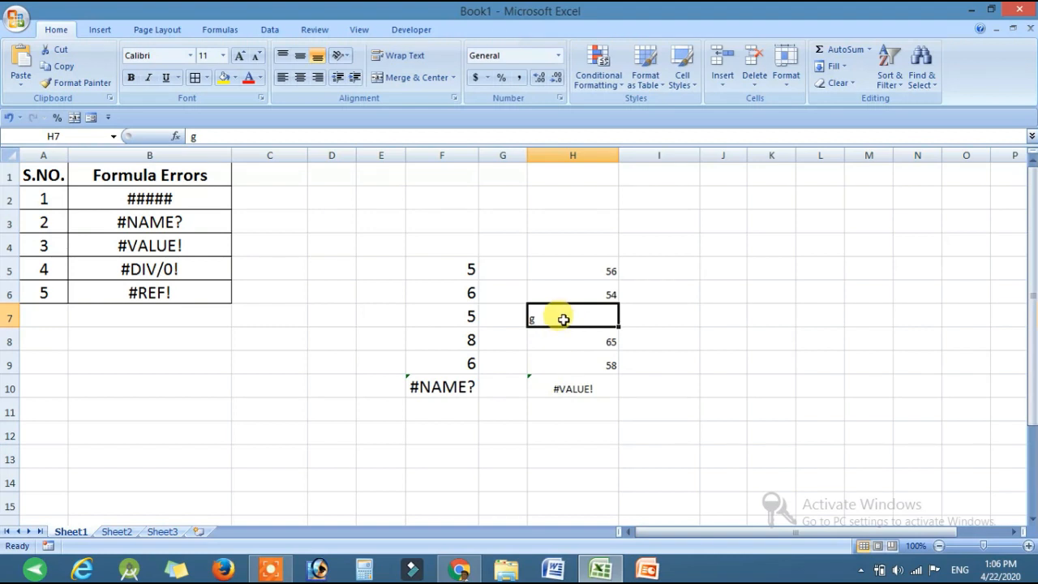
{"action": "left_click", "coordinate": [569, 392]}
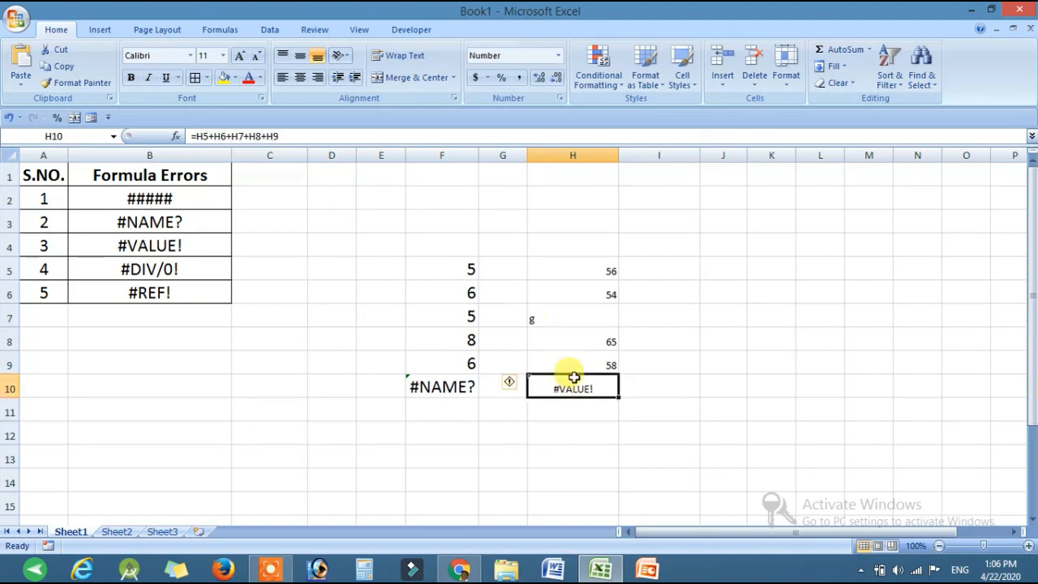
{"action": "left_click", "coordinate": [574, 320]}
{"action": "left_click", "coordinate": [556, 389]}
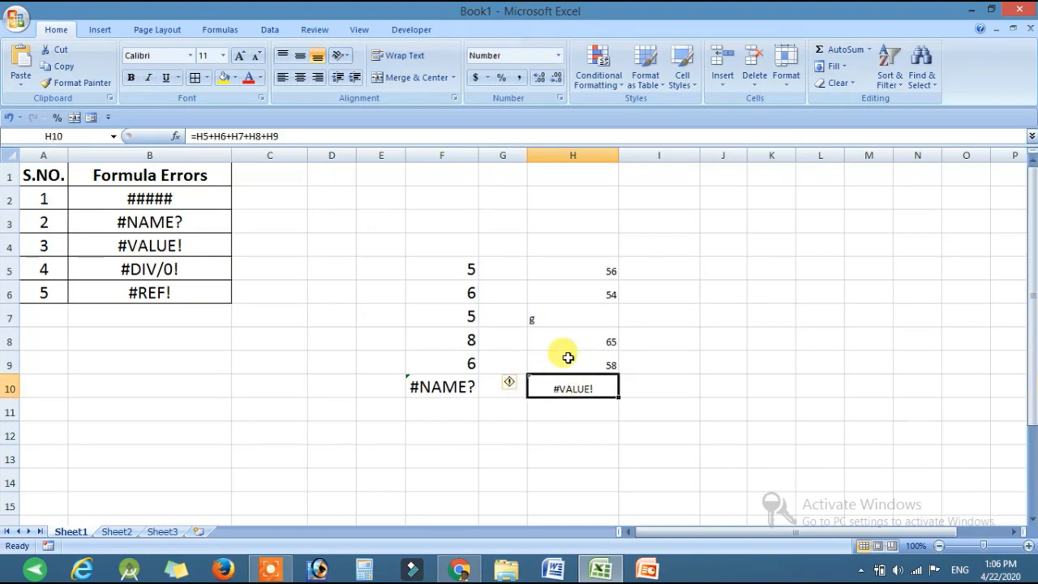
Step: Replace the letter in H7 with the number 85
{"action": "left_click", "coordinate": [561, 317]}
{"action": "type", "text": "85"}
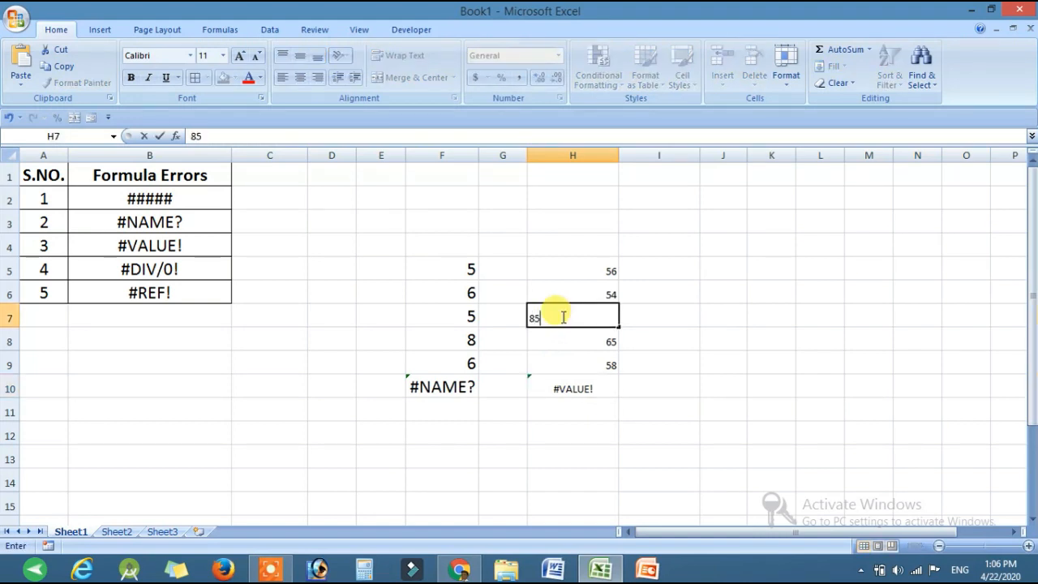
{"action": "left_click", "coordinate": [638, 419]}
Step: Replace the addition formula in H10 with the multiplication formula =H5*H6*H7*H8*H9
{"action": "left_click", "coordinate": [594, 390]}
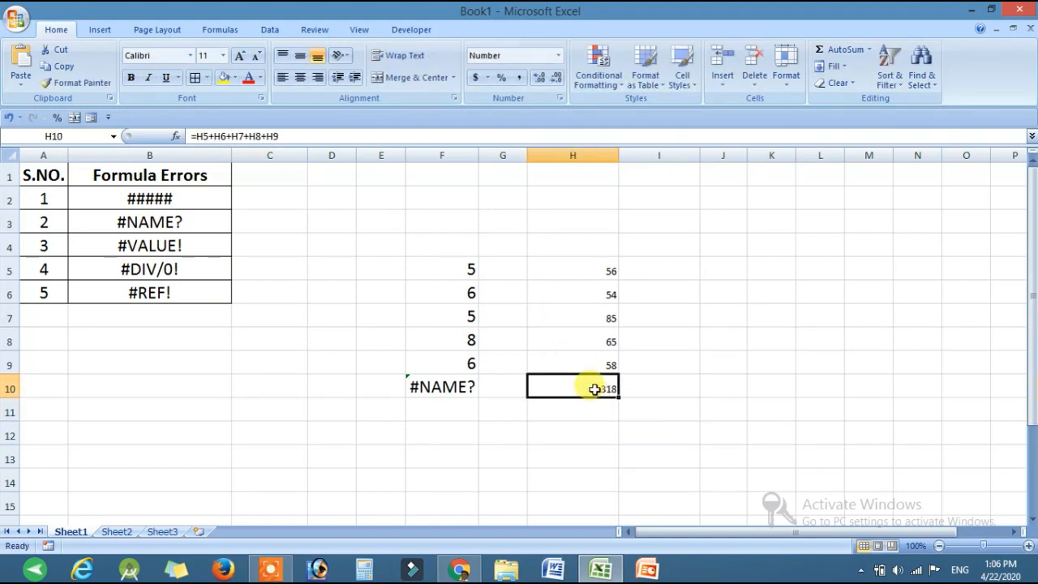
{"action": "key", "text": "Delete"}
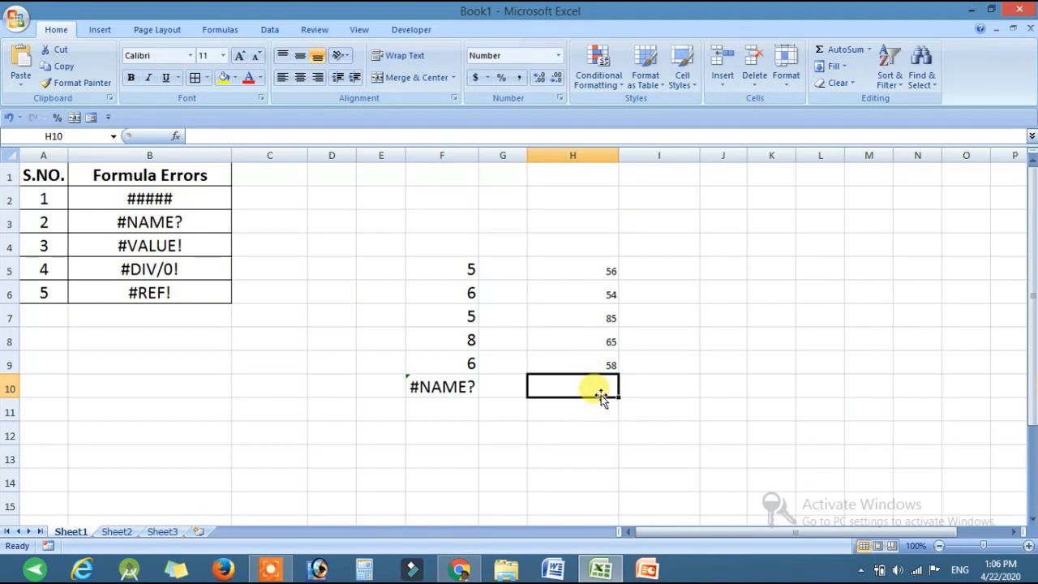
{"action": "type", "text": "="}
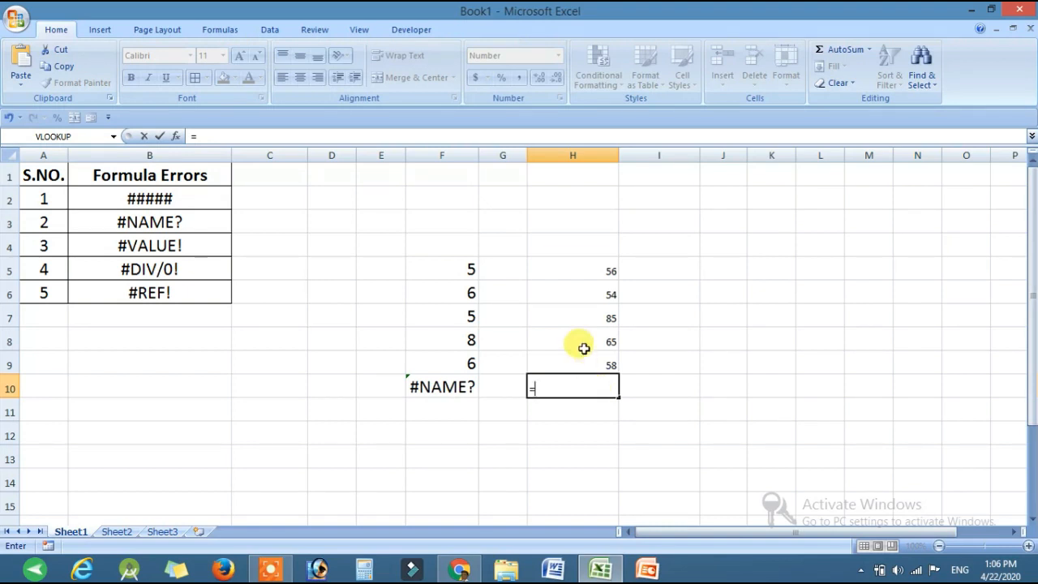
{"action": "left_click", "coordinate": [581, 271]}
{"action": "type", "text": "*"}
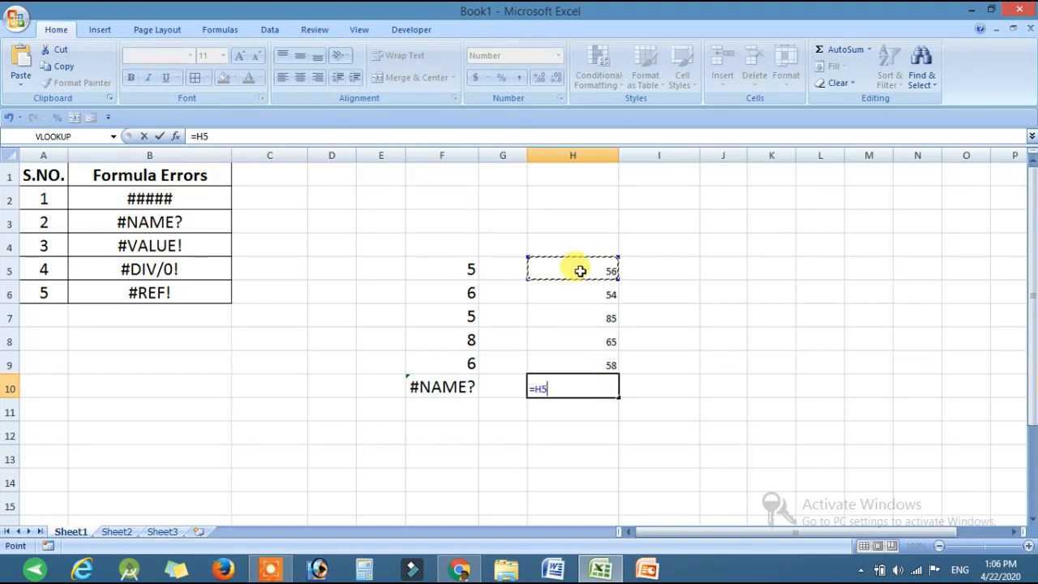
{"action": "left_click", "coordinate": [567, 294]}
{"action": "type", "text": "*"}
{"action": "left_click", "coordinate": [573, 314]}
{"action": "type", "text": "*"}
{"action": "left_click", "coordinate": [573, 339]}
{"action": "type", "text": "*"}
{"action": "left_click", "coordinate": [572, 362]}
{"action": "type", "text": "*"}
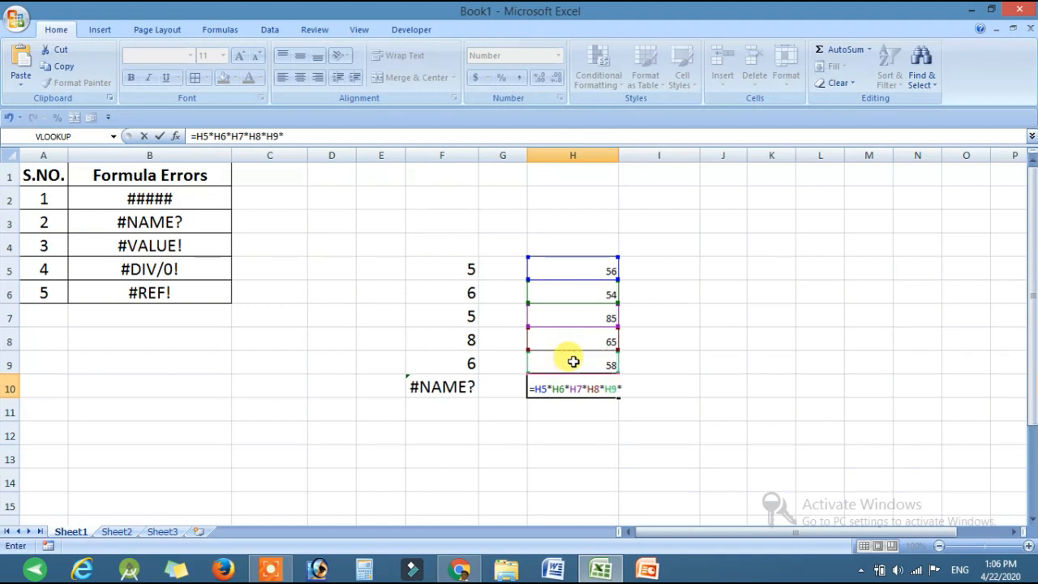
{"action": "key", "text": "Return"}
Step: Replace the number in H7 with the letter h and check its effect on the multiplication formula in H10
{"action": "left_click", "coordinate": [606, 388]}
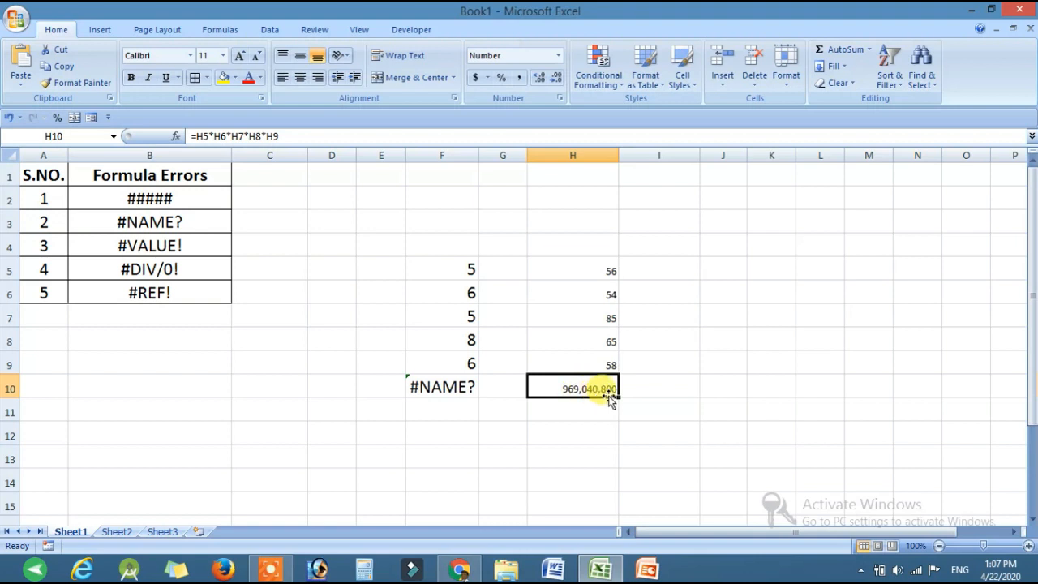
{"action": "left_click", "coordinate": [593, 317]}
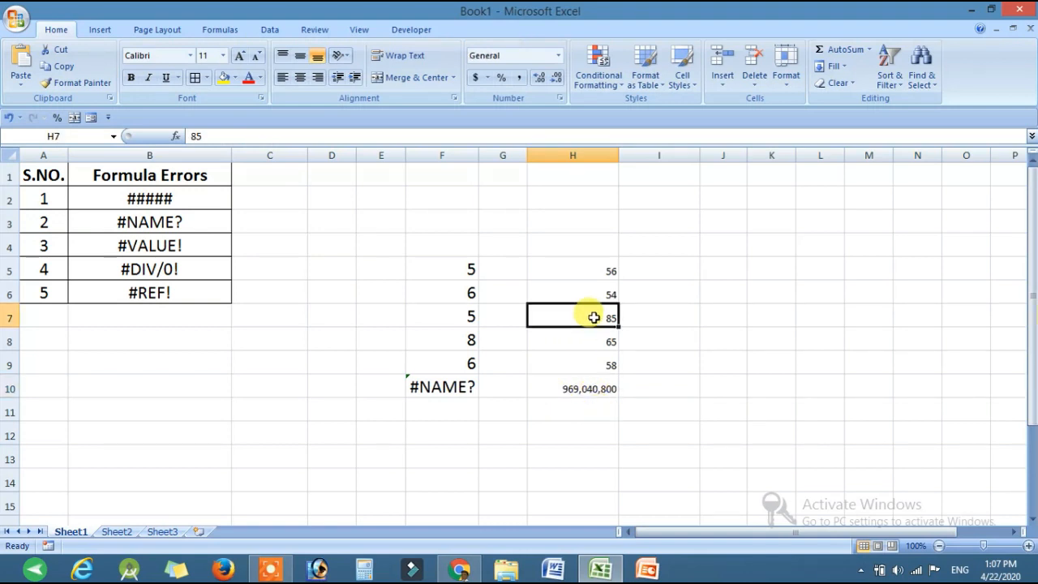
{"action": "type", "text": "h"}
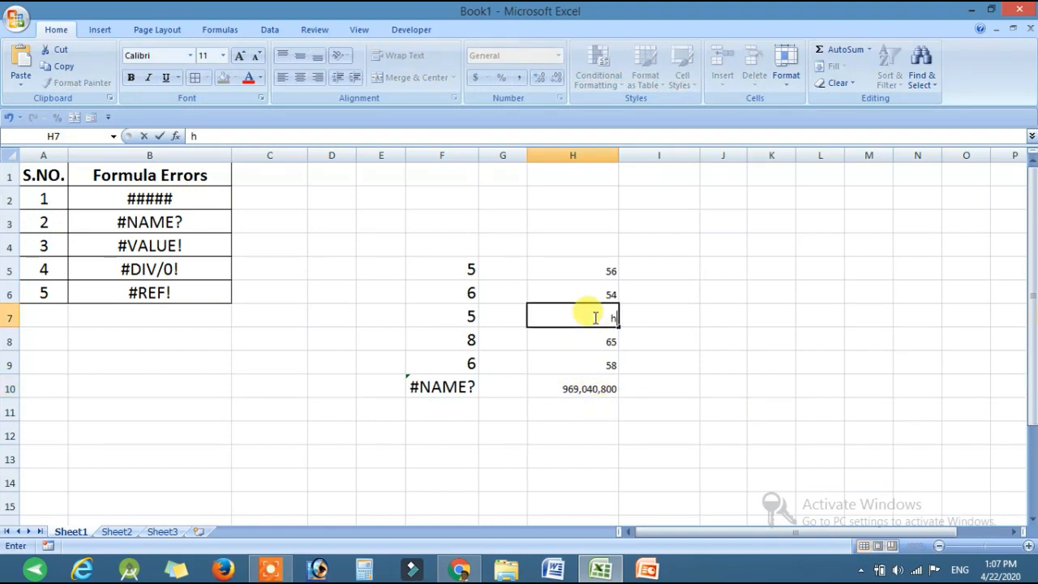
{"action": "key", "text": "Return"}
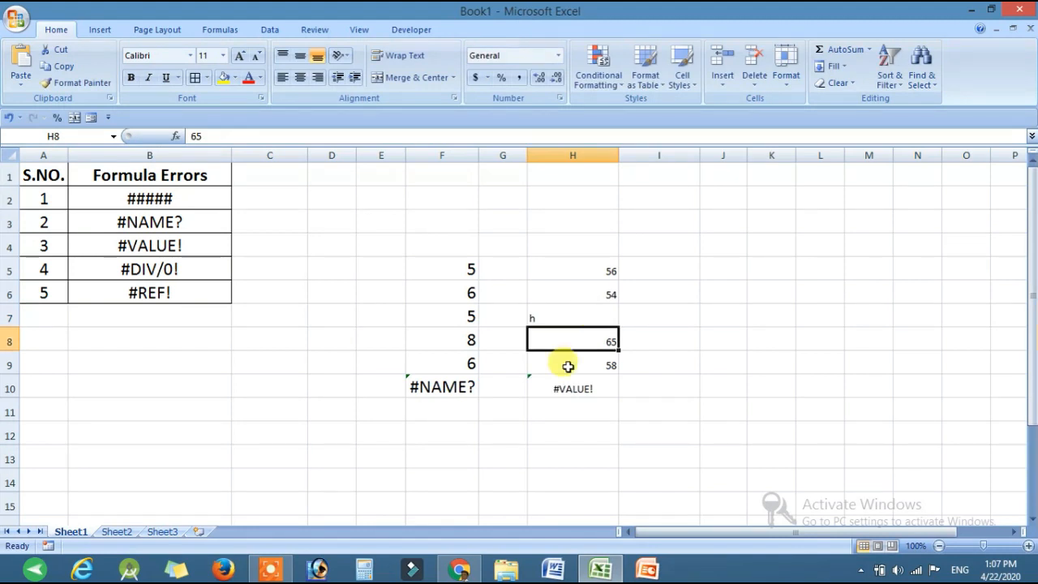
{"action": "left_click", "coordinate": [570, 390]}
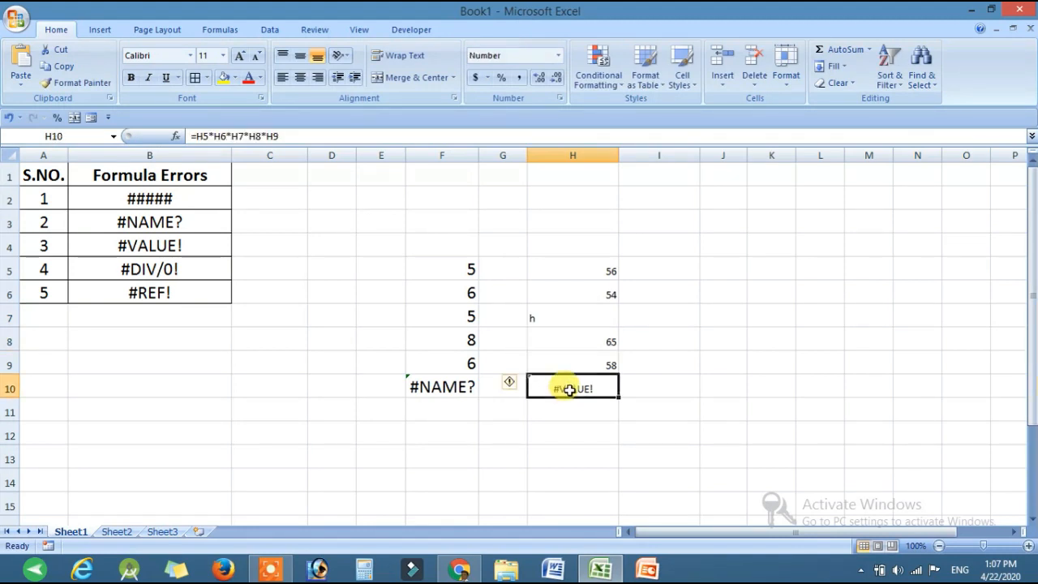
{"action": "left_click", "coordinate": [583, 315]}
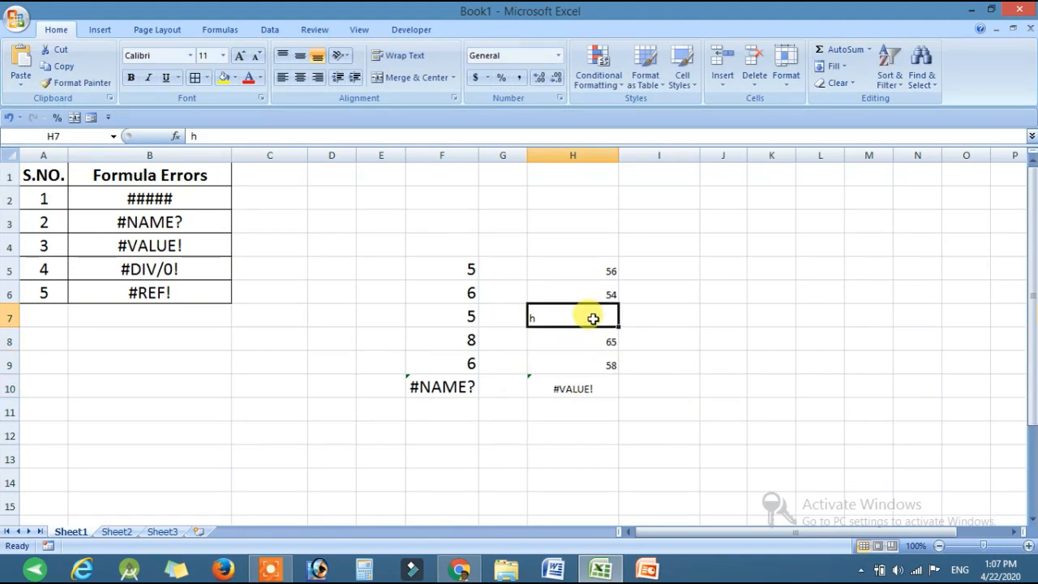
Step: Enter 41 in J5 and 52 in J6 as the numbers for the #DIV/0! example
{"action": "left_click", "coordinate": [157, 276]}
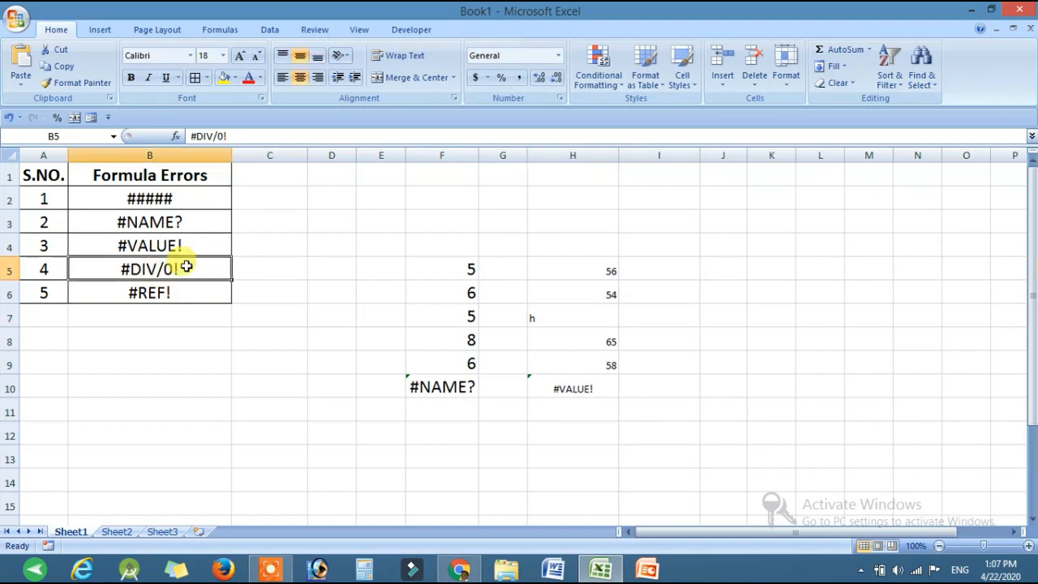
{"action": "left_click", "coordinate": [650, 271]}
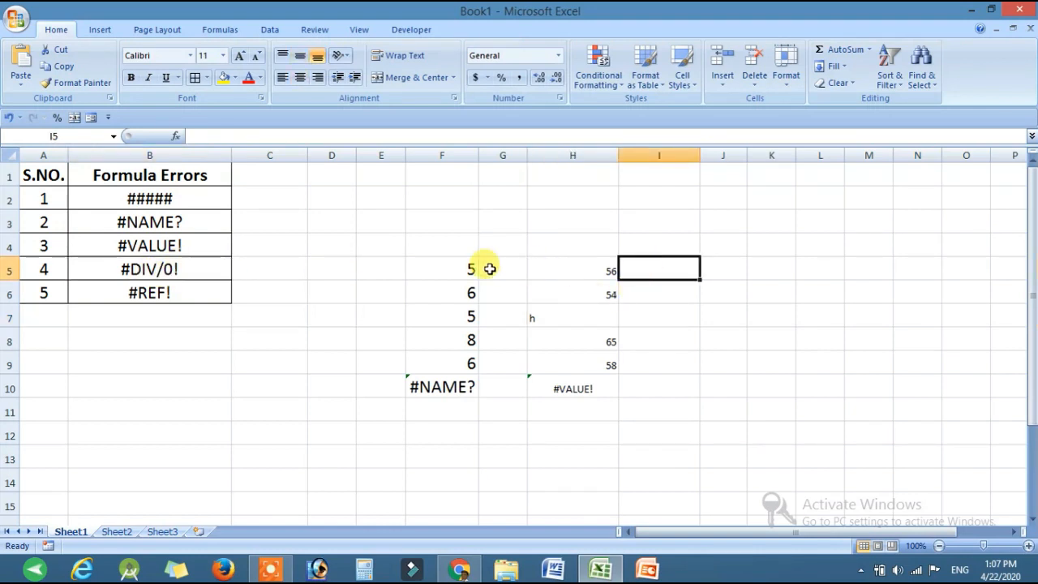
{"action": "left_click", "coordinate": [719, 266]}
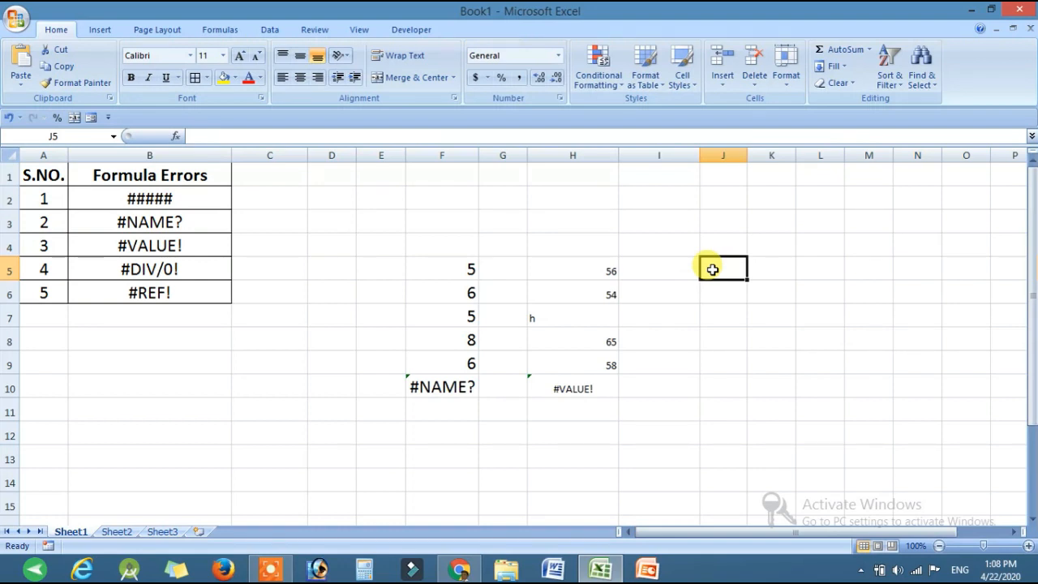
{"action": "type", "text": "41"}
{"action": "key", "text": "Return"}
{"action": "type", "text": "52"}
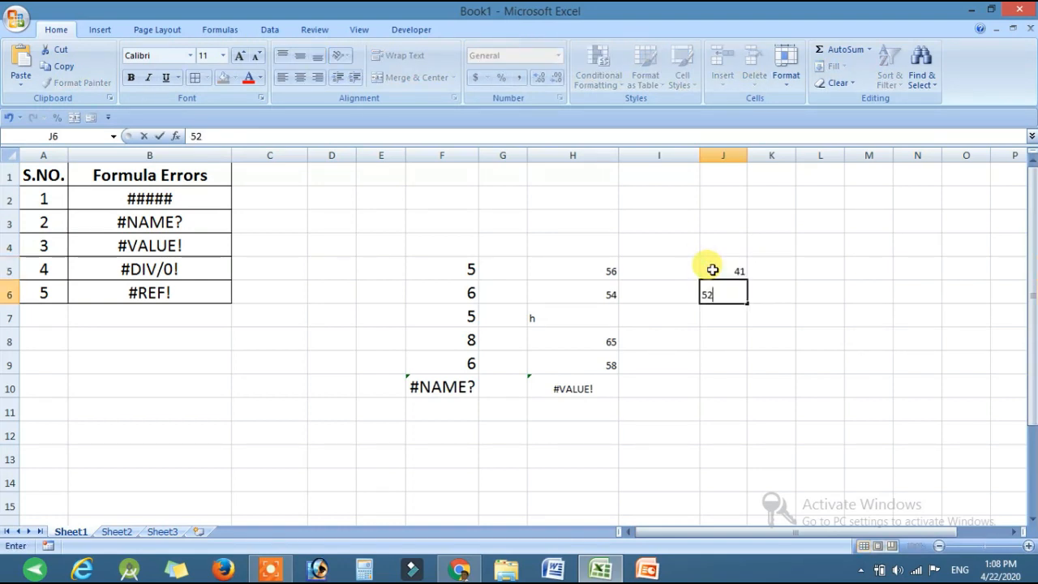
{"action": "key", "text": "Return"}
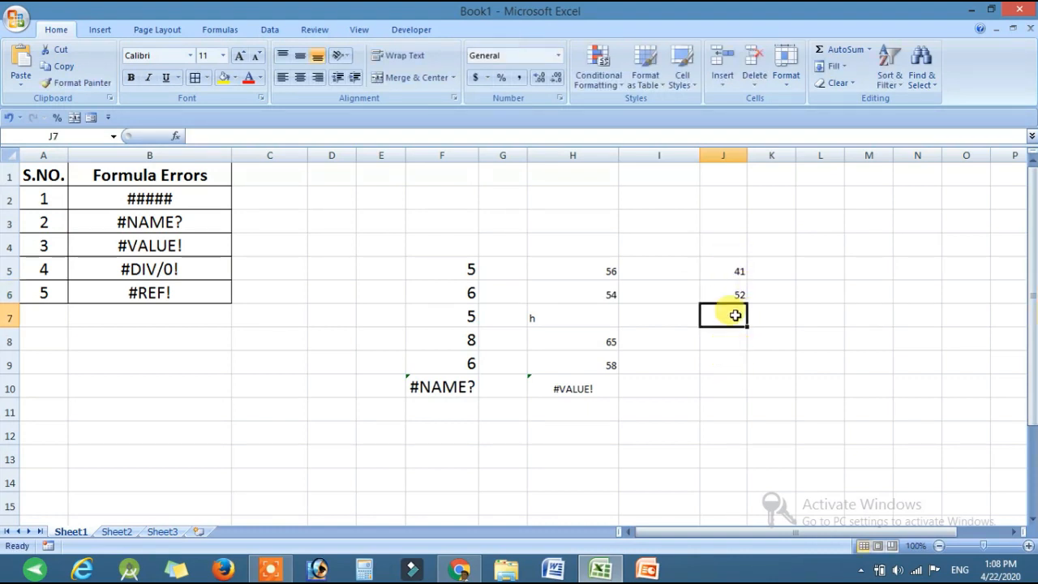
Step: Enter the division formula =J5/J6 in J7
{"action": "type", "text": "="}
{"action": "left_click", "coordinate": [724, 270]}
{"action": "type", "text": "/"}
{"action": "left_click", "coordinate": [734, 294]}
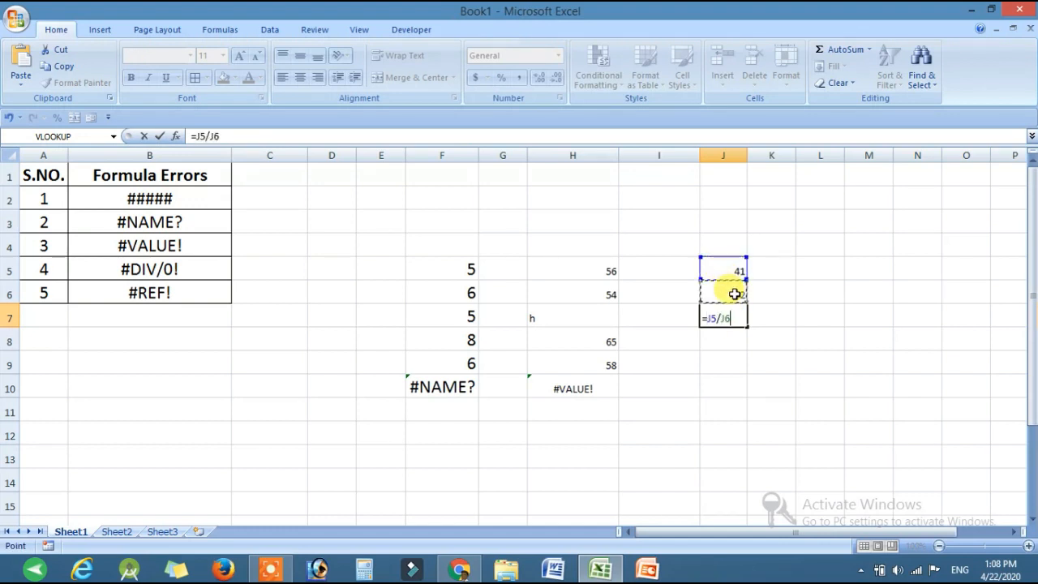
{"action": "key", "text": "Return"}
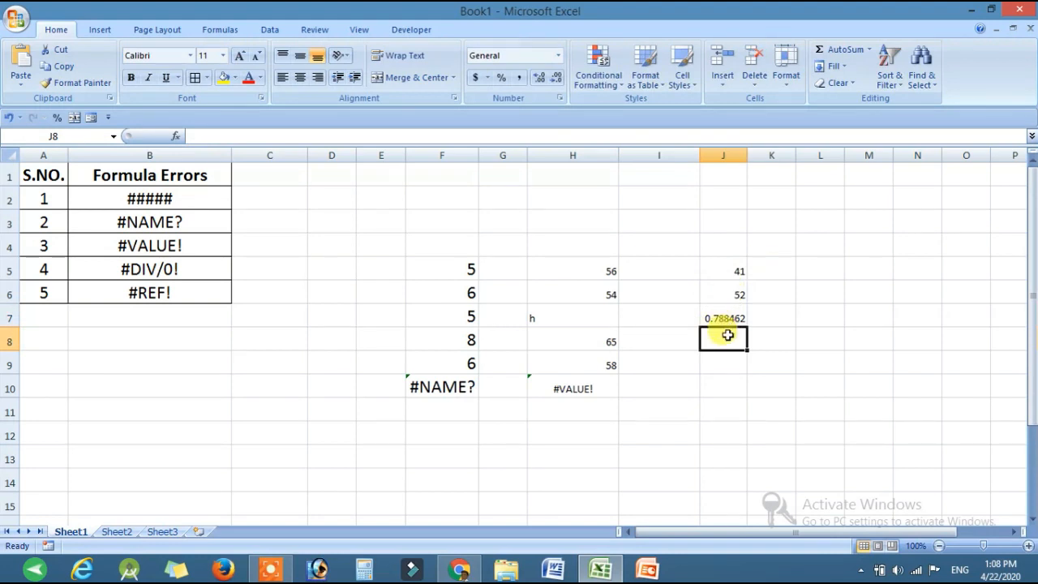
Step: Set the divisor in J6 to 0 to test the division formula in J7, and clear the cell to test a blank divisor
{"action": "left_click", "coordinate": [735, 315]}
{"action": "left_click", "coordinate": [729, 289]}
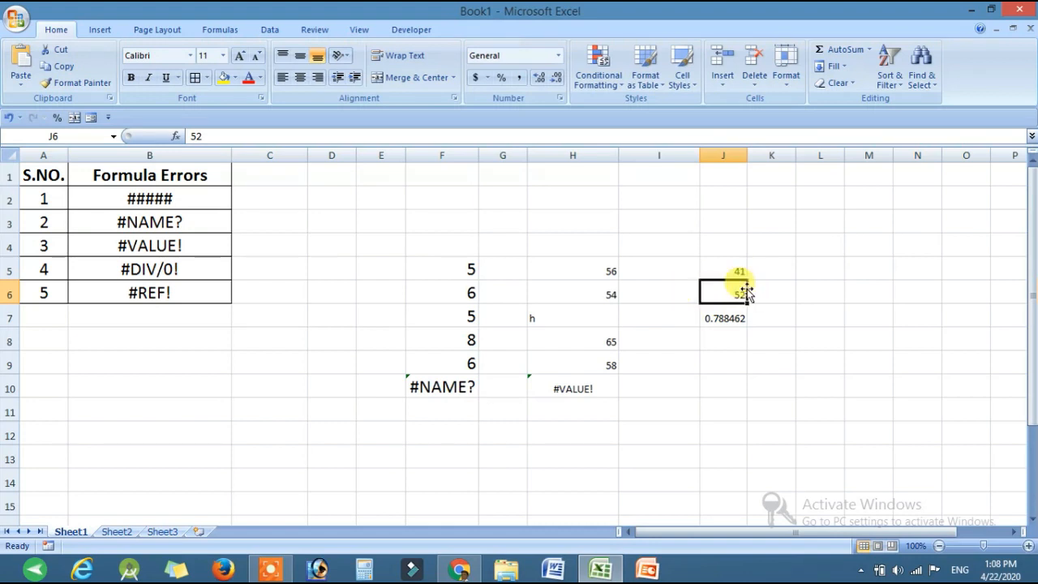
{"action": "type", "text": "0"}
{"action": "key", "text": "Return"}
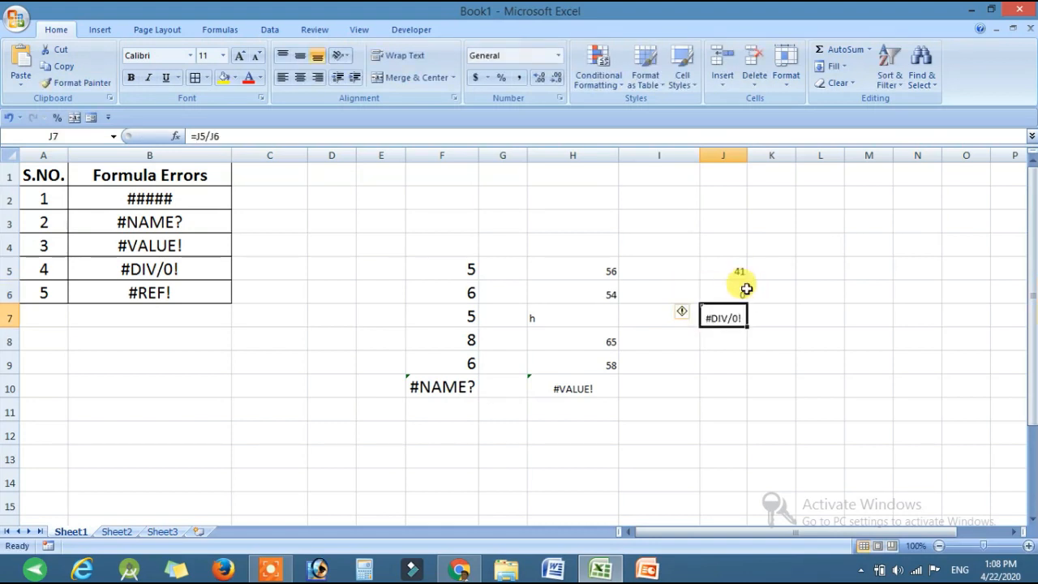
{"action": "left_click", "coordinate": [729, 294]}
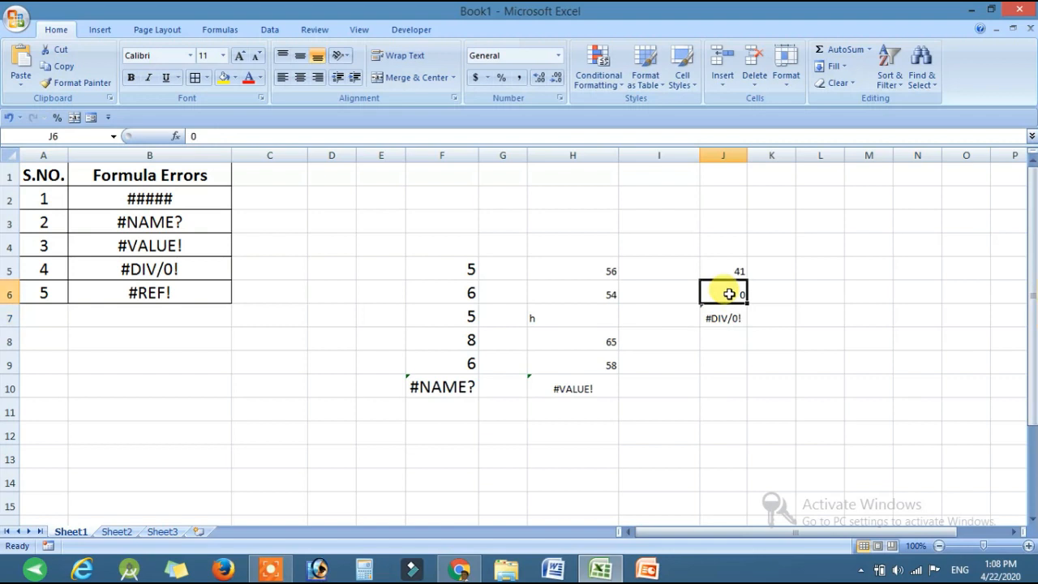
{"action": "left_click", "coordinate": [761, 336]}
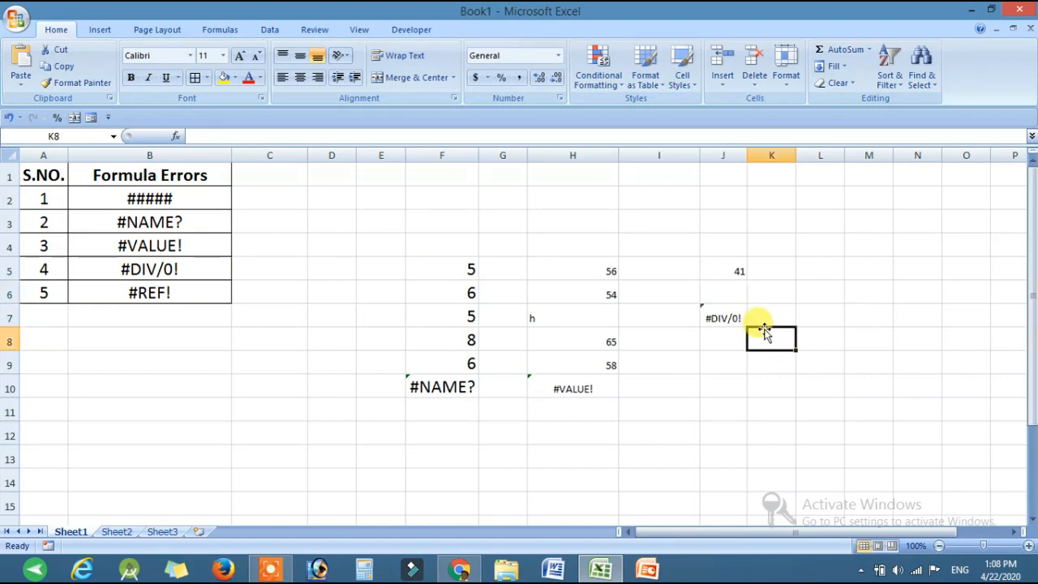
Step: Enter 1 as the divisor in J6 and replace it with 53
{"action": "left_click", "coordinate": [712, 295]}
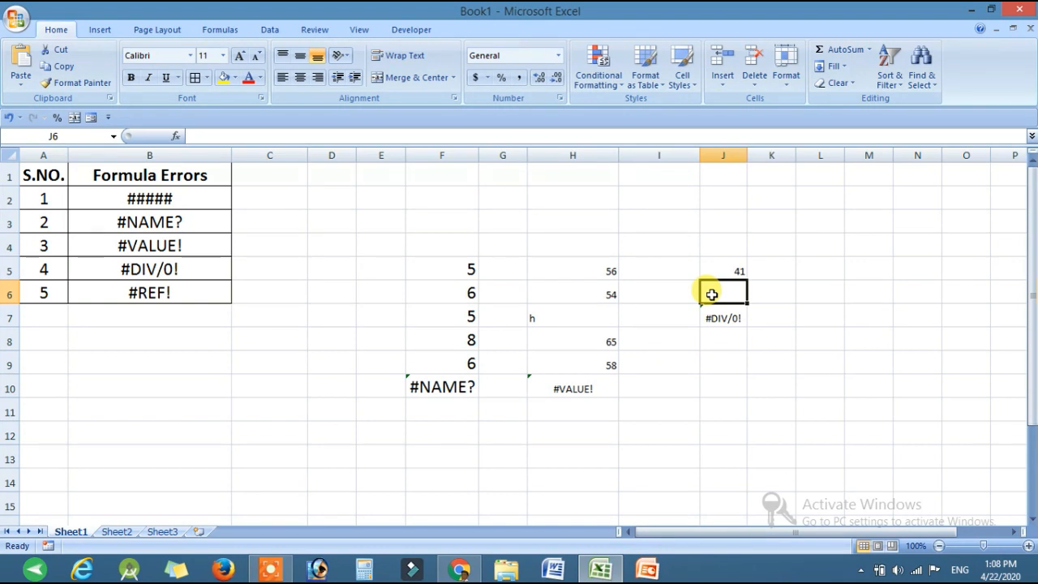
{"action": "type", "text": "1"}
{"action": "key", "text": "Return"}
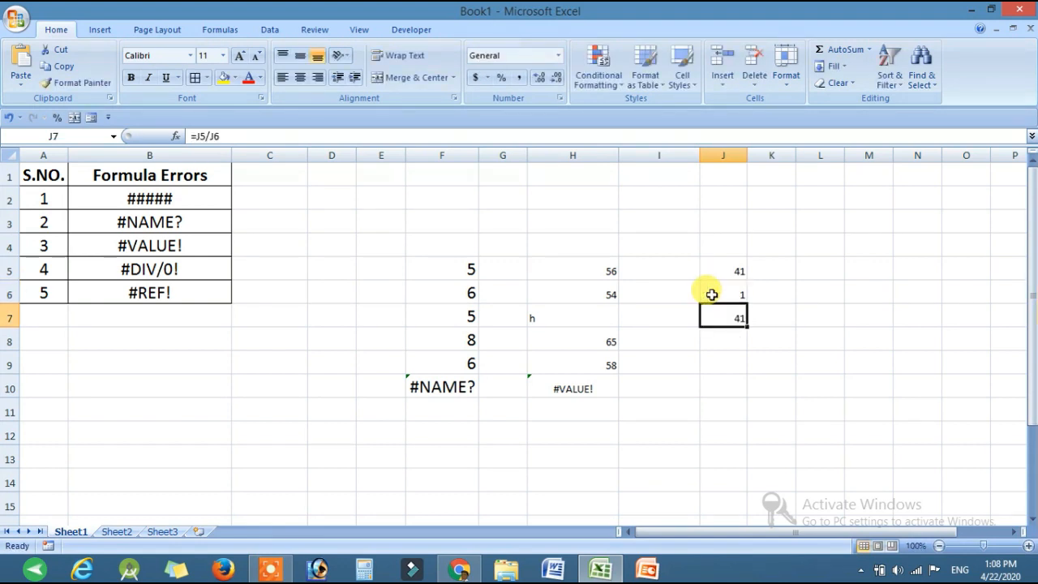
{"action": "left_click", "coordinate": [711, 294]}
{"action": "type", "text": "53"}
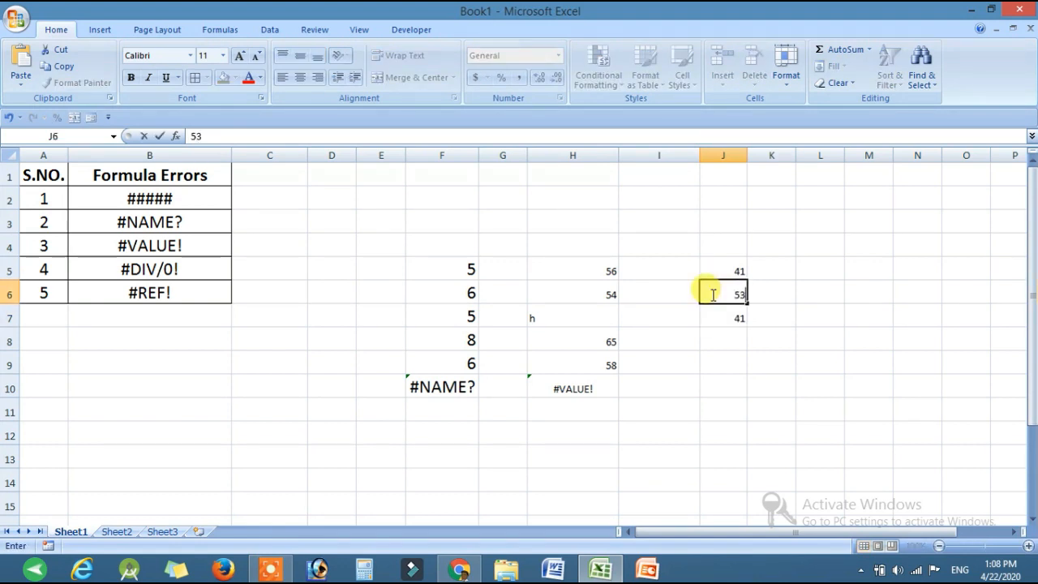
{"action": "key", "text": "Return"}
Step: Empty J6 so the formula in J7 divides by a blank cell
{"action": "double_click", "coordinate": [711, 295]}
{"action": "left_click", "coordinate": [765, 341]}
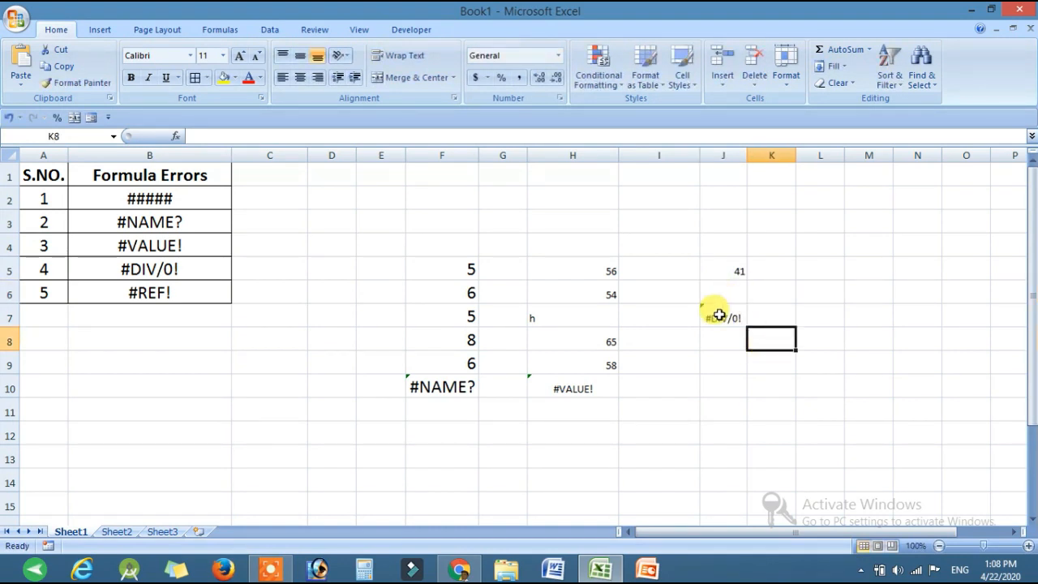
{"action": "left_click", "coordinate": [712, 369]}
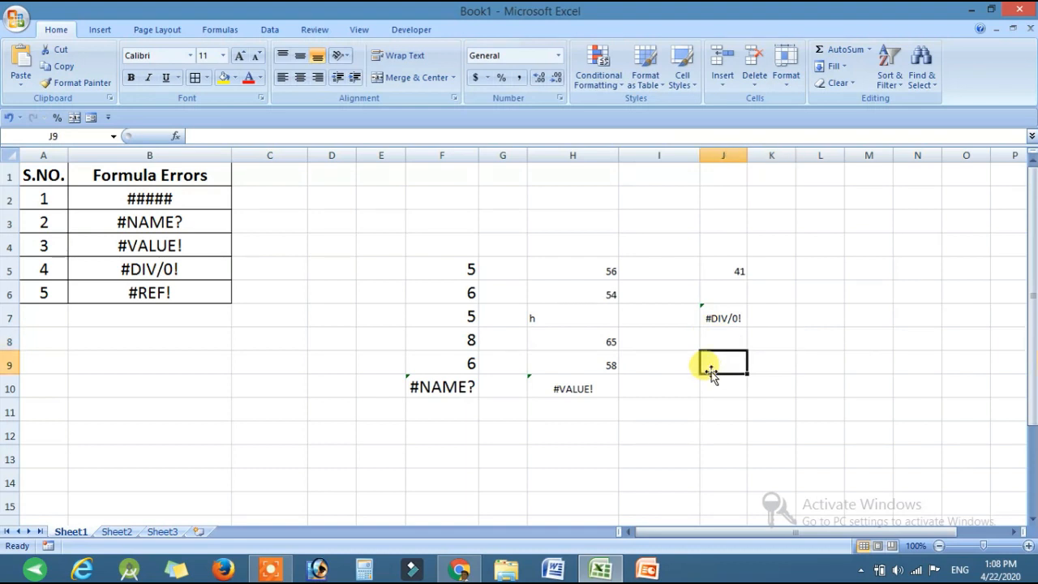
Step: Clear the #VALUE! and #DIV/0! examples from columns H to J to make room for the #REF! example
{"action": "left_click", "coordinate": [138, 293]}
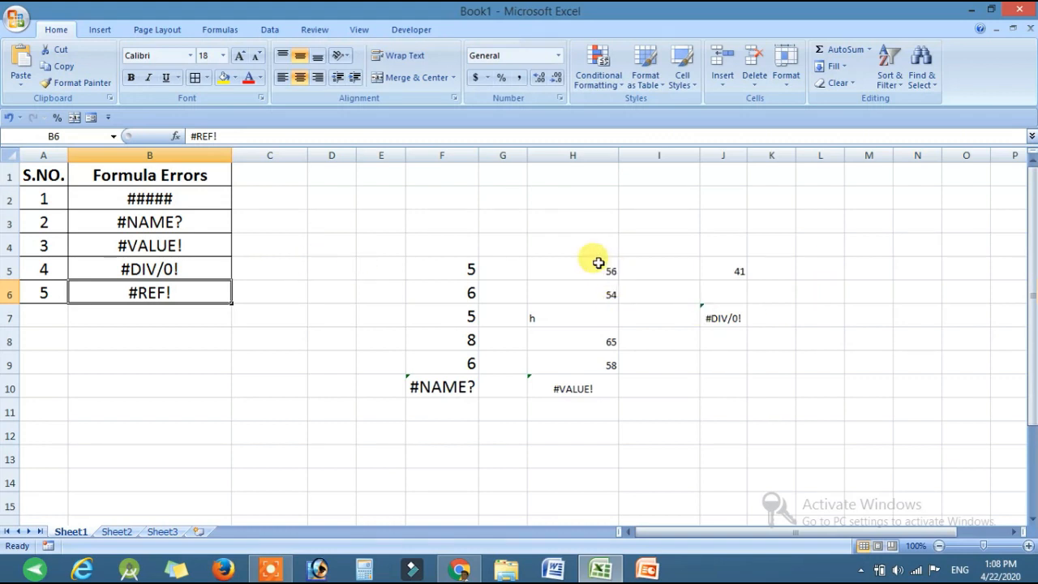
{"action": "left_click_drag", "start_coordinate": [537, 239], "coordinate": [783, 407]}
{"action": "key", "text": "Delete"}
{"action": "left_click", "coordinate": [723, 270]}
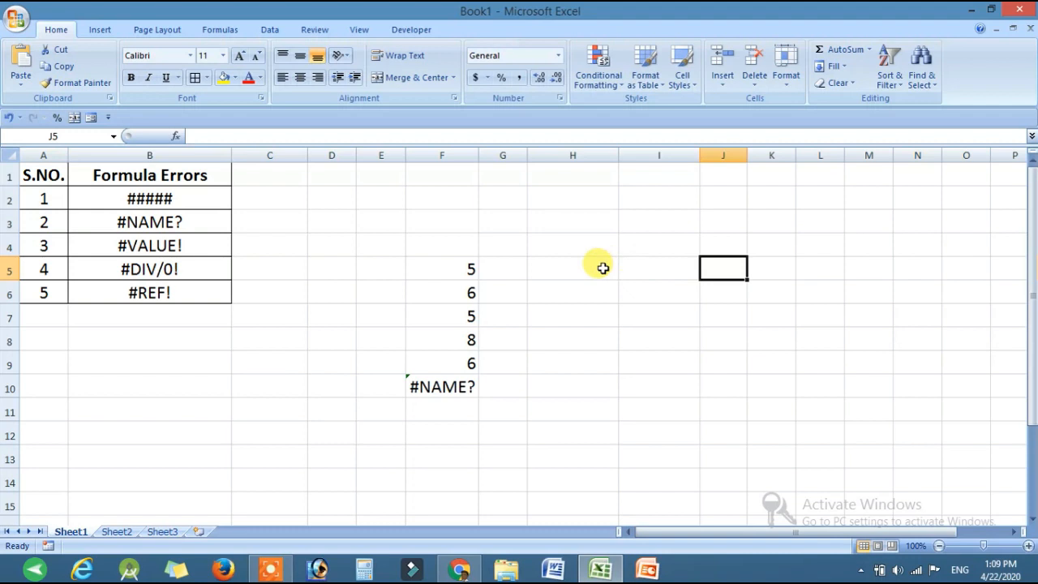
Step: Enter 54 in H5 and 45 in I5 as the numbers for the #REF! example
{"action": "left_click", "coordinate": [602, 269]}
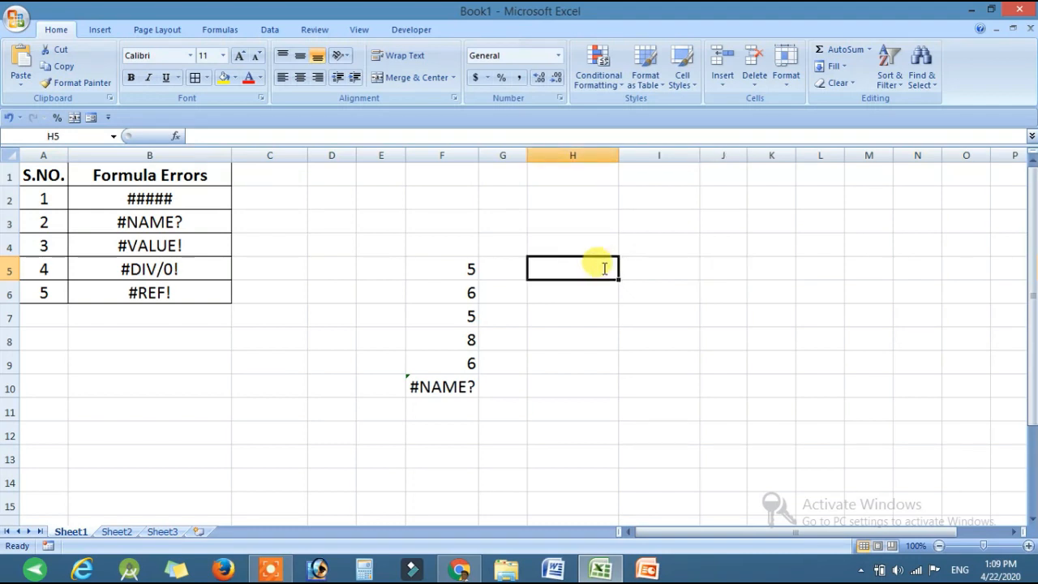
{"action": "type", "text": "54"}
{"action": "left_click", "coordinate": [667, 260]}
{"action": "type", "text": "45"}
{"action": "left_click", "coordinate": [671, 306]}
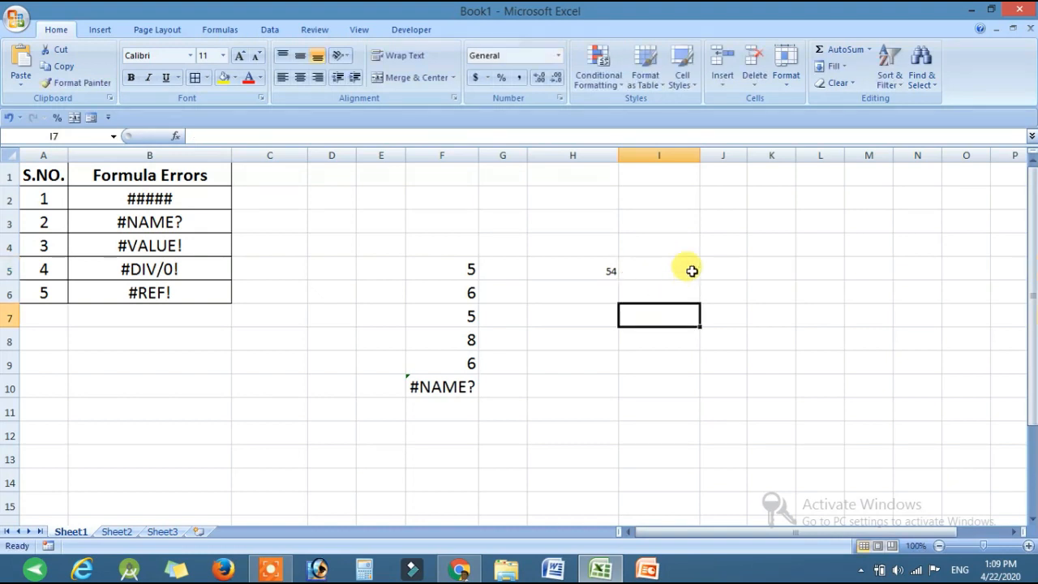
Step: Enter the addition formula =H5+I5 in J5
{"action": "left_click", "coordinate": [715, 273]}
{"action": "type", "text": "="}
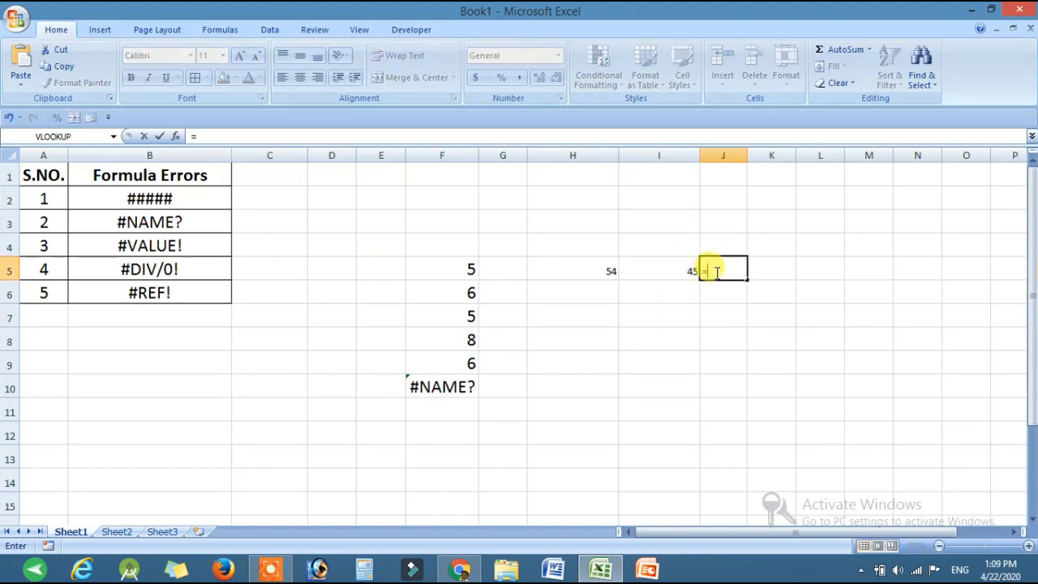
{"action": "left_click", "coordinate": [597, 276]}
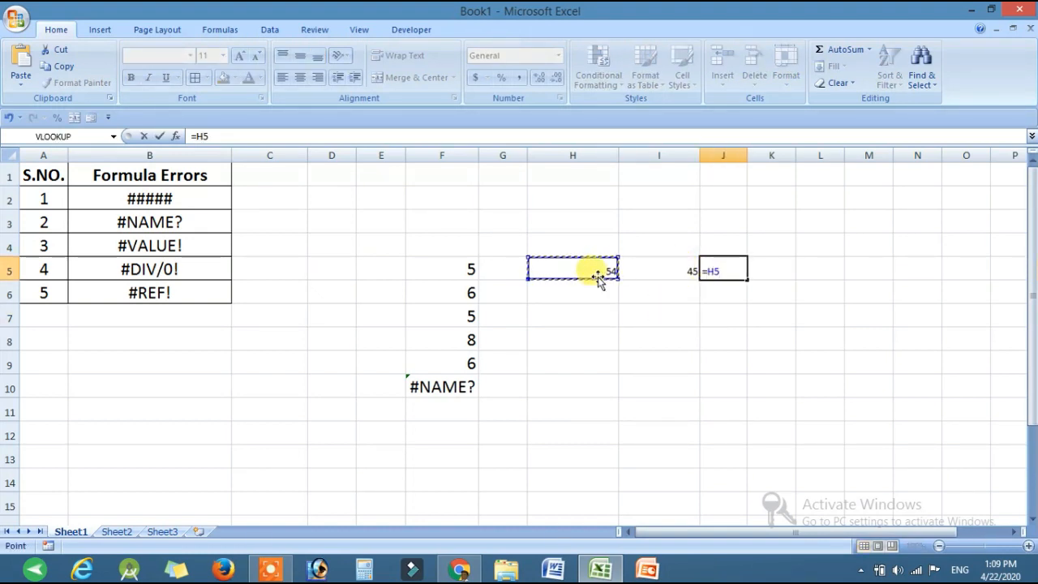
{"action": "type", "text": "+"}
{"action": "left_click", "coordinate": [643, 268]}
{"action": "key", "text": "Return"}
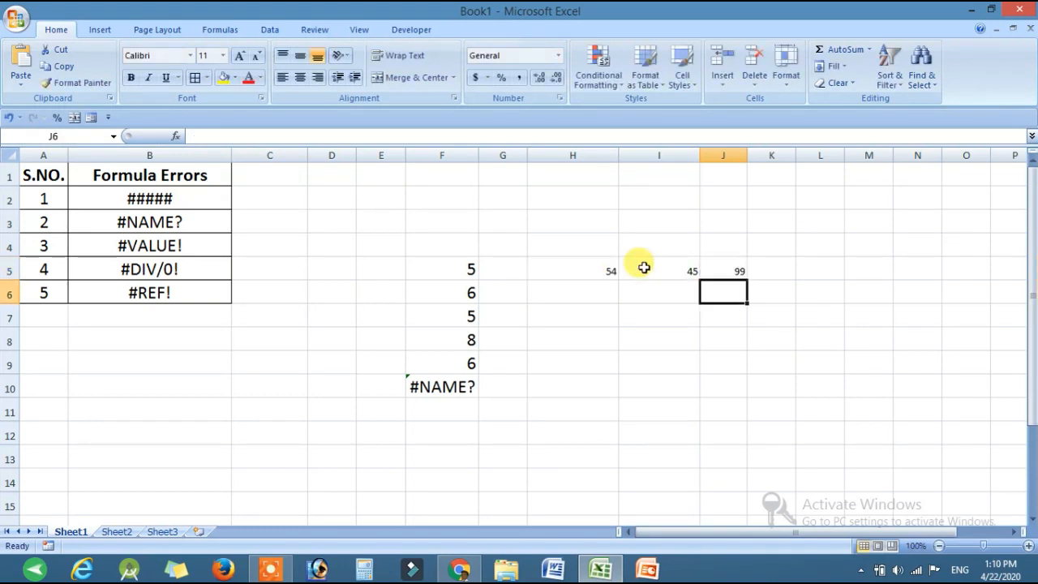
Step: Delete the whole column H that the addition formula refers to, and select the formula cell to inspect it
{"action": "left_click", "coordinate": [573, 154]}
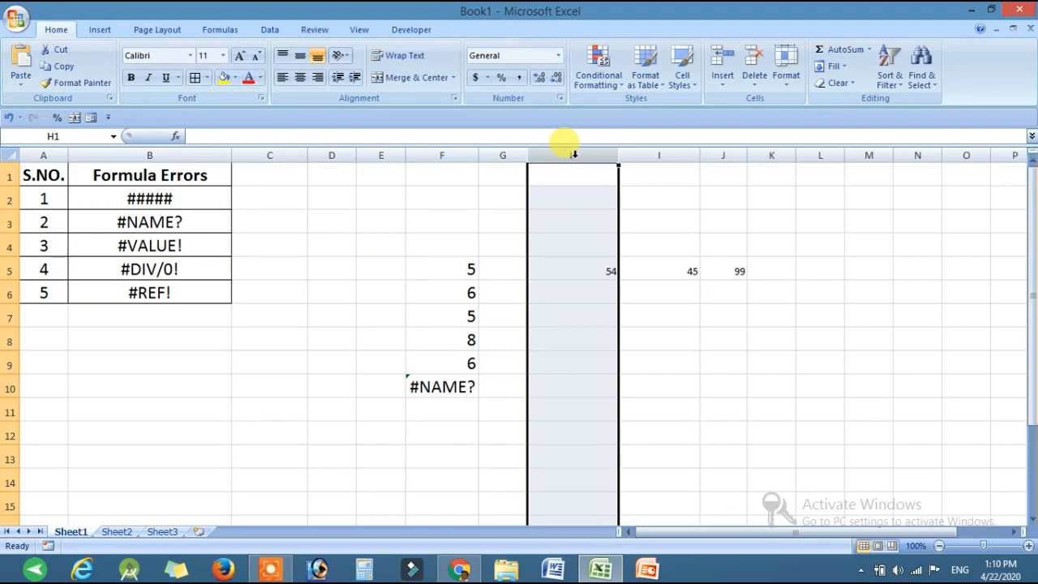
{"action": "right_click", "coordinate": [573, 154]}
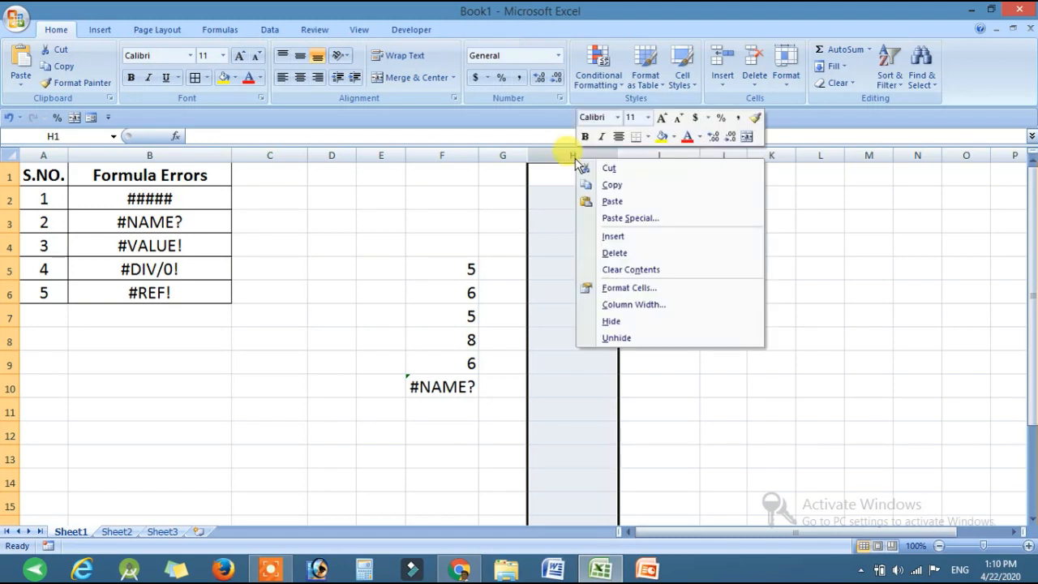
{"action": "left_click", "coordinate": [615, 254]}
{"action": "left_click", "coordinate": [633, 273]}
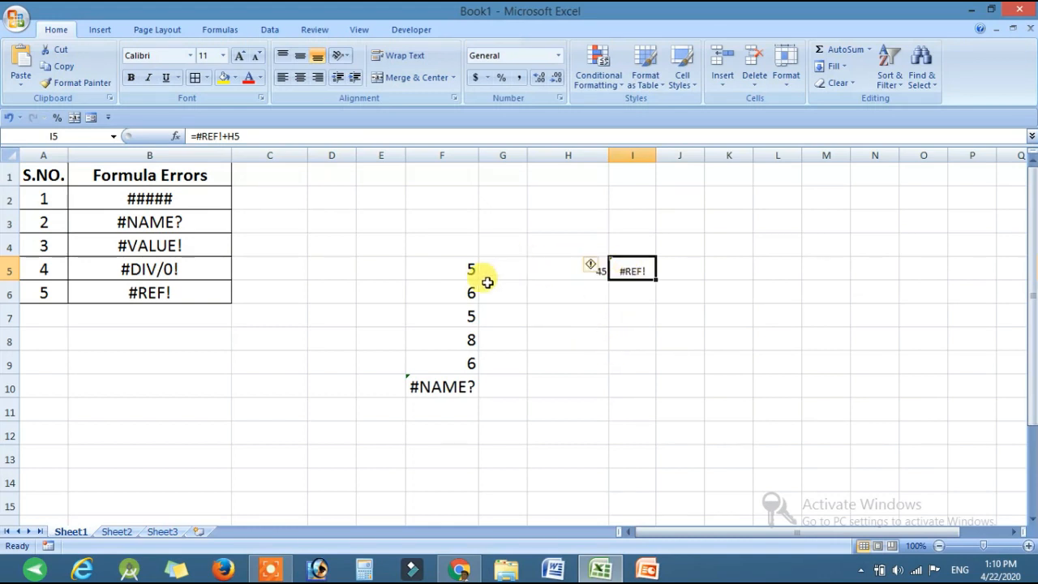
Step: Replace the broken reference in the I5 formula with F5 so it reads =F5+H5
{"action": "double_click", "coordinate": [627, 270]}
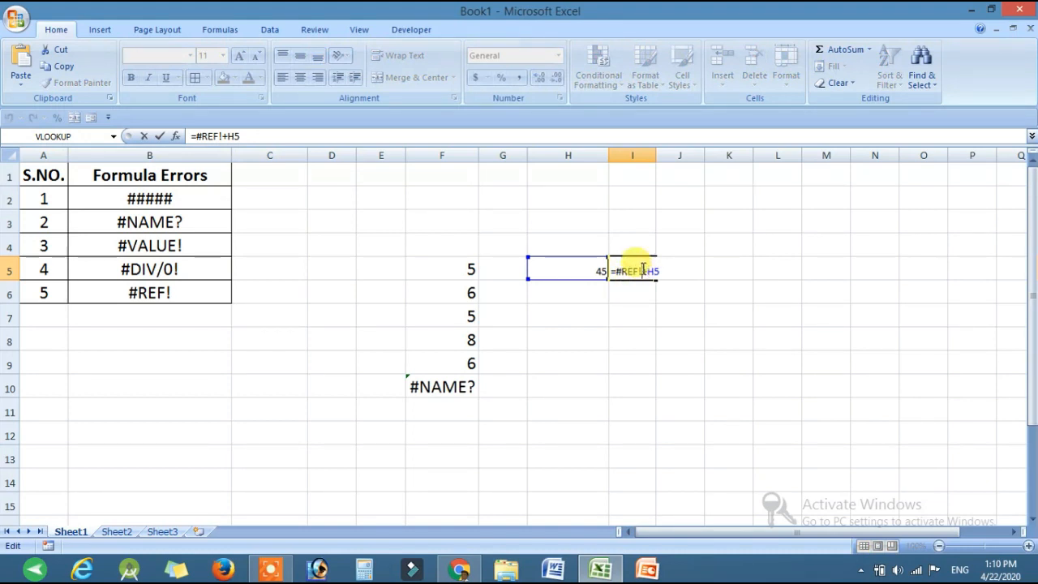
{"action": "key", "text": "BackSpace"}
{"action": "key", "text": "BackSpace"}
{"action": "key", "text": "BackSpace"}
{"action": "key", "text": "BackSpace"}
{"action": "key", "text": "BackSpace"}
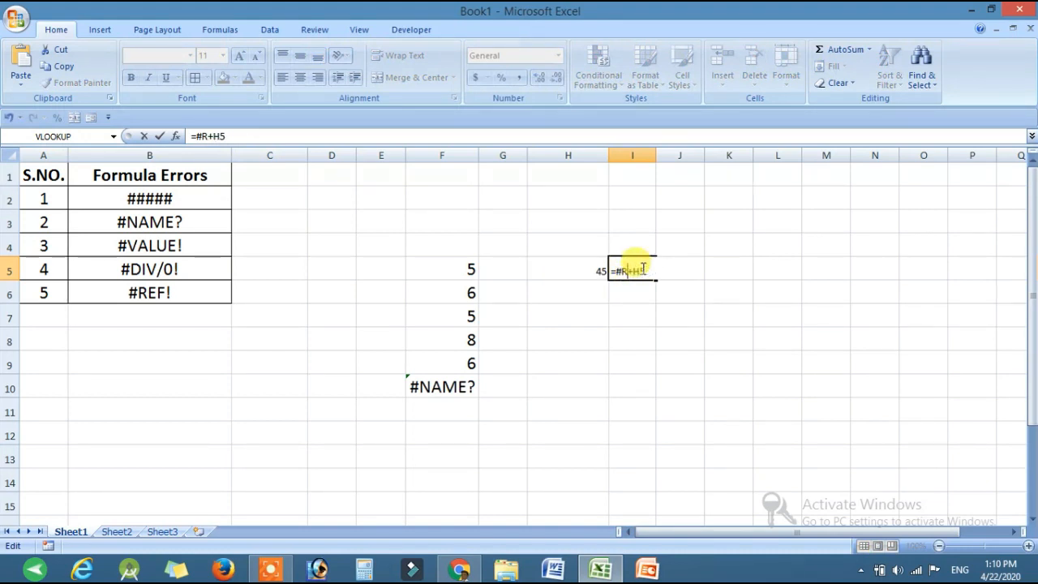
{"action": "left_click", "coordinate": [457, 270]}
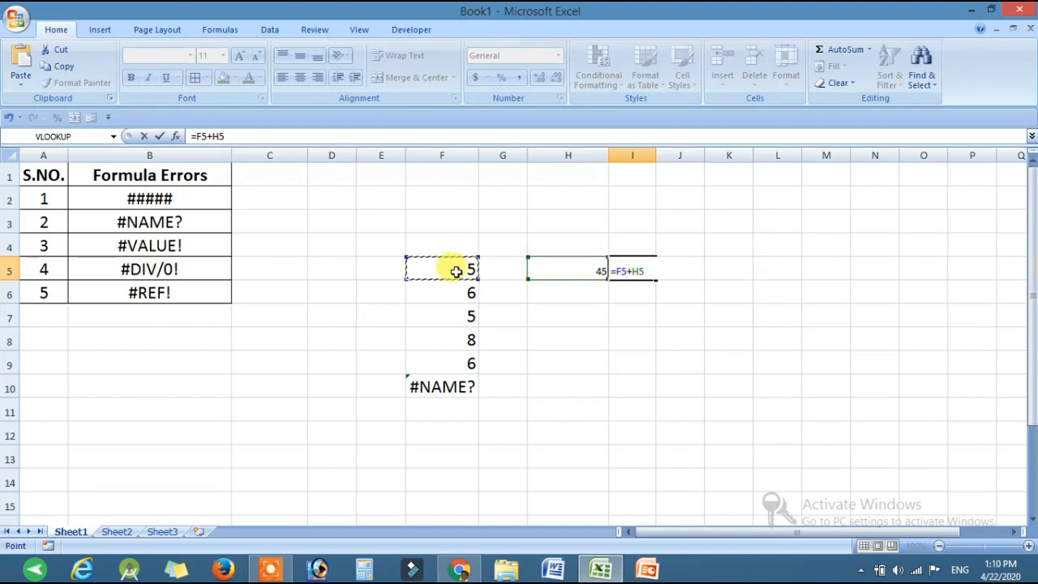
{"action": "key", "text": "Return"}
Step: Delete column H with the second addend of the =F5+H5 formula, and select the formula cell to inspect its reference
{"action": "left_click", "coordinate": [456, 270]}
{"action": "left_click", "coordinate": [558, 266]}
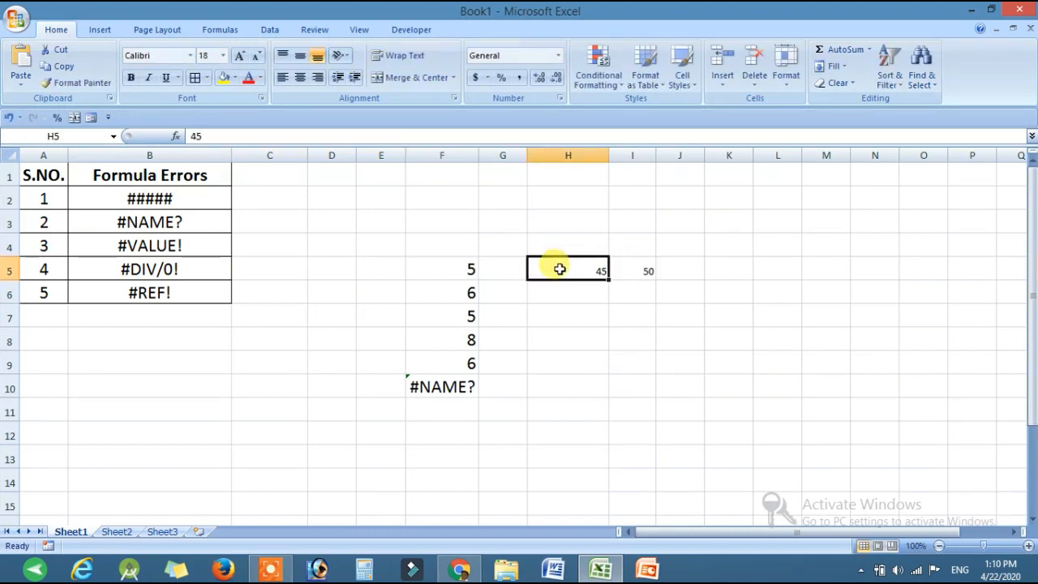
{"action": "left_click", "coordinate": [592, 152]}
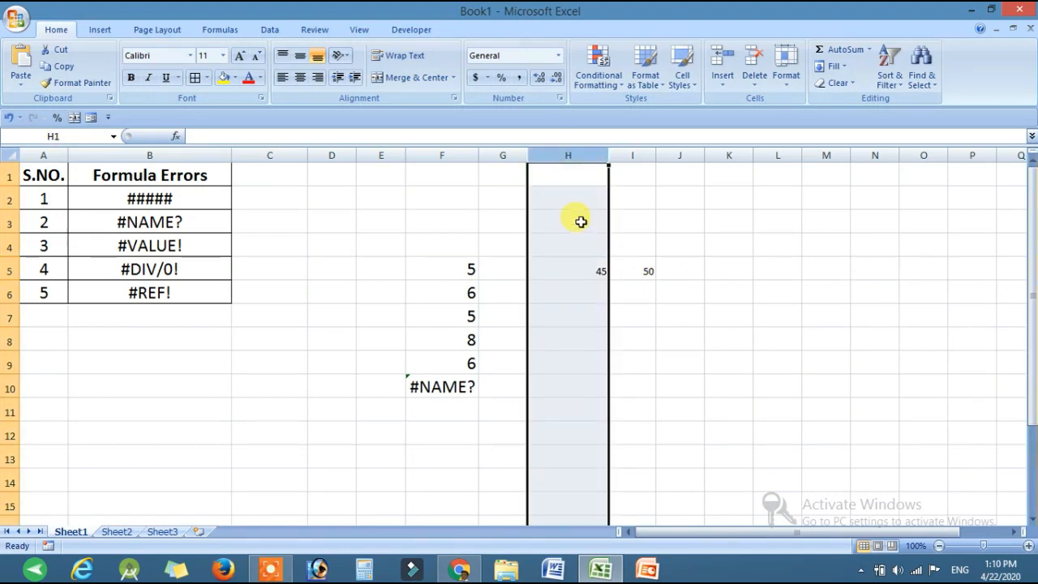
{"action": "key", "text": "ctrl+minus"}
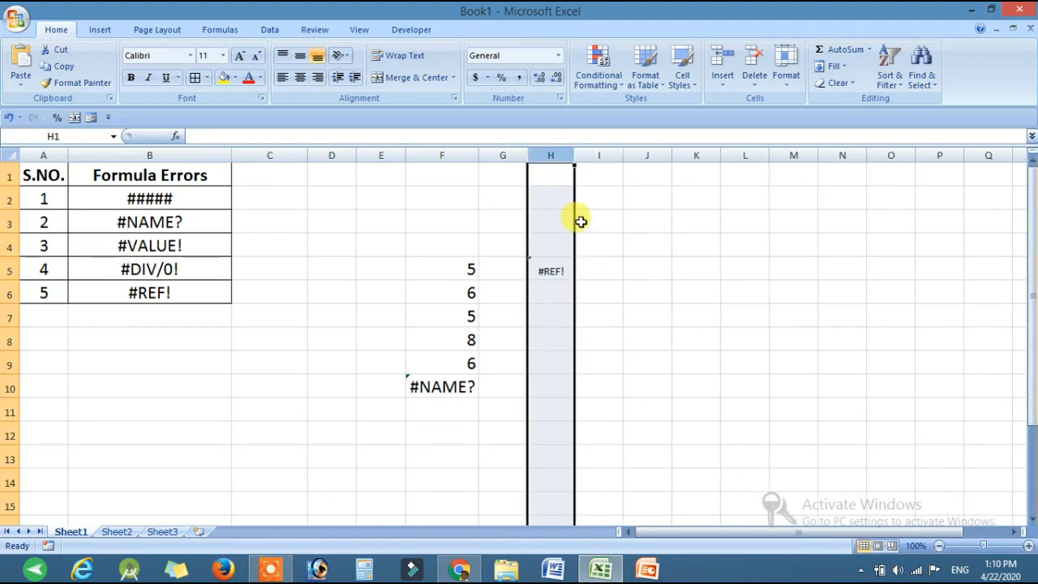
{"action": "left_click", "coordinate": [551, 274]}
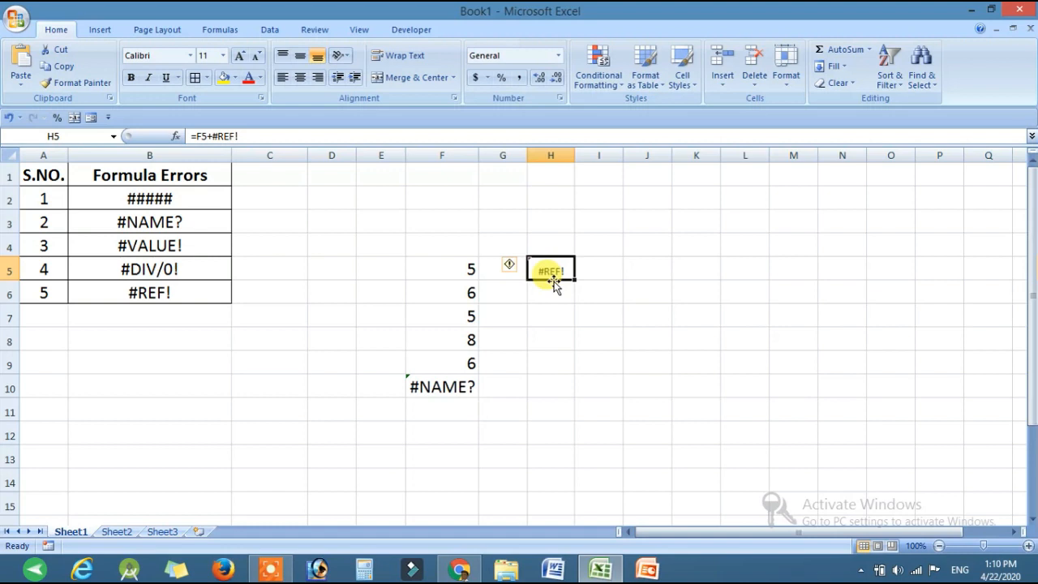